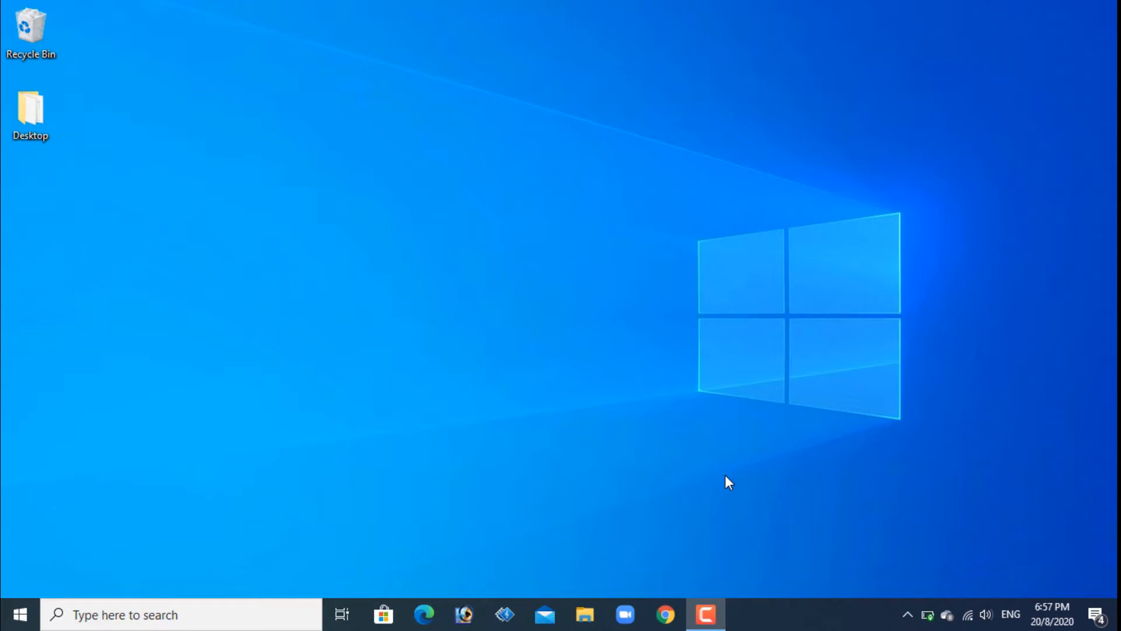
Search the web for minGw in Chrome and open the official MinGW website, mingw.org
left_click(666, 625)
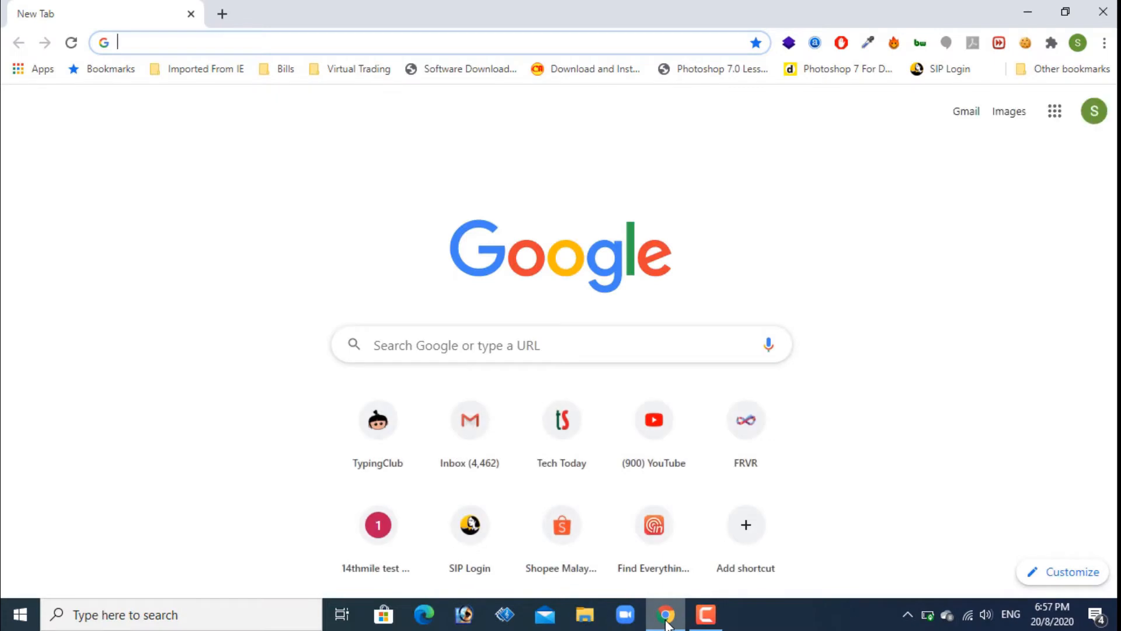
type("min")
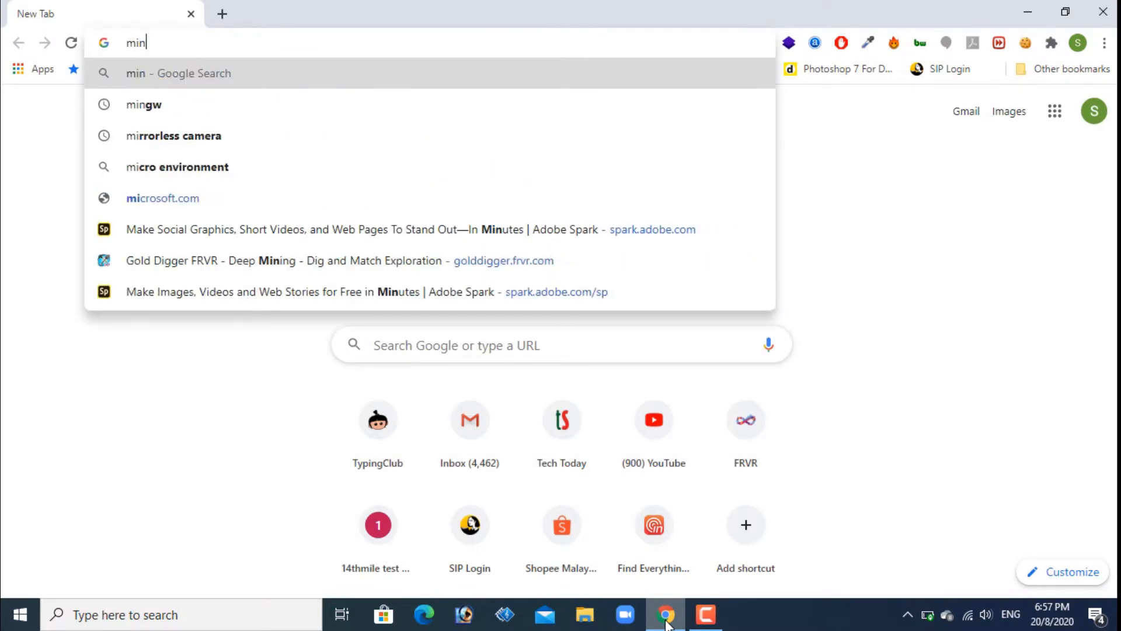
type("Gw")
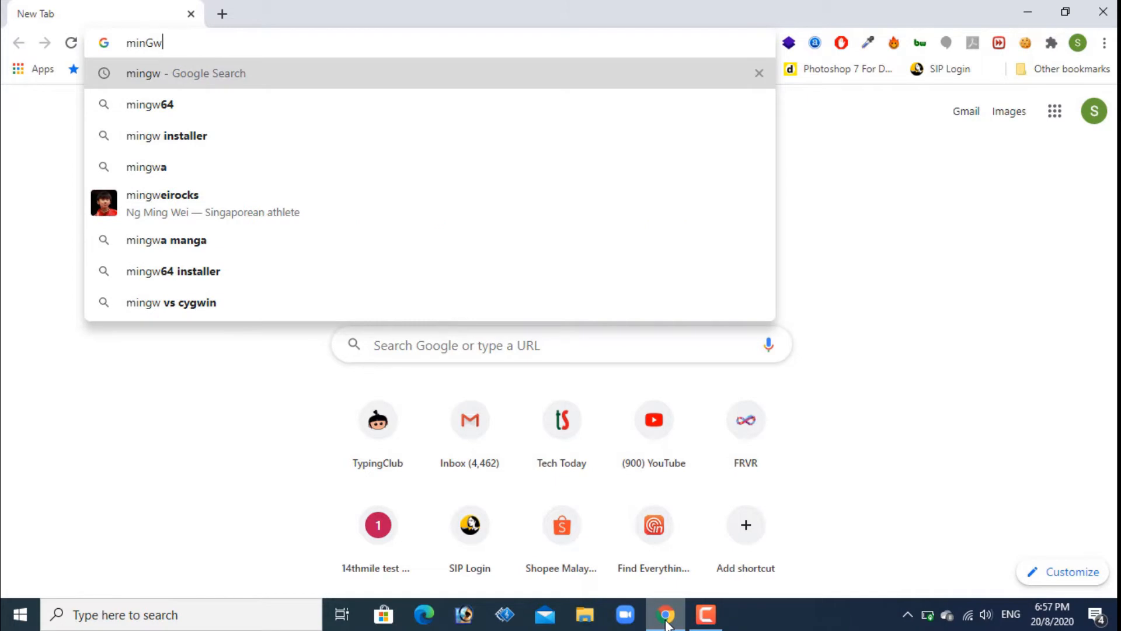
key("Return")
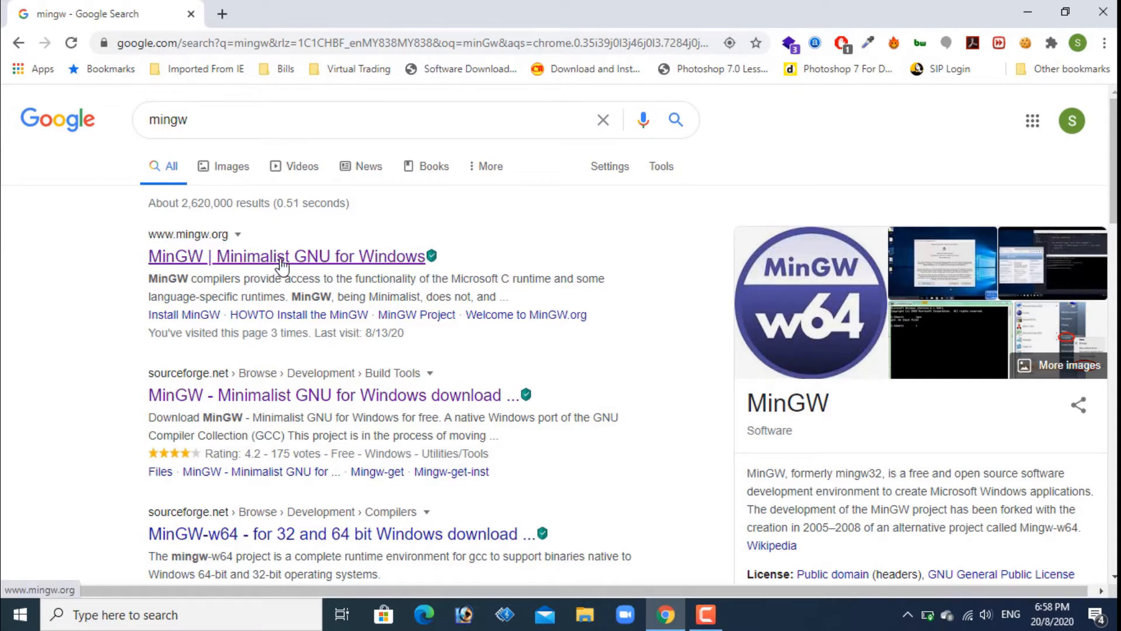
left_click(281, 256)
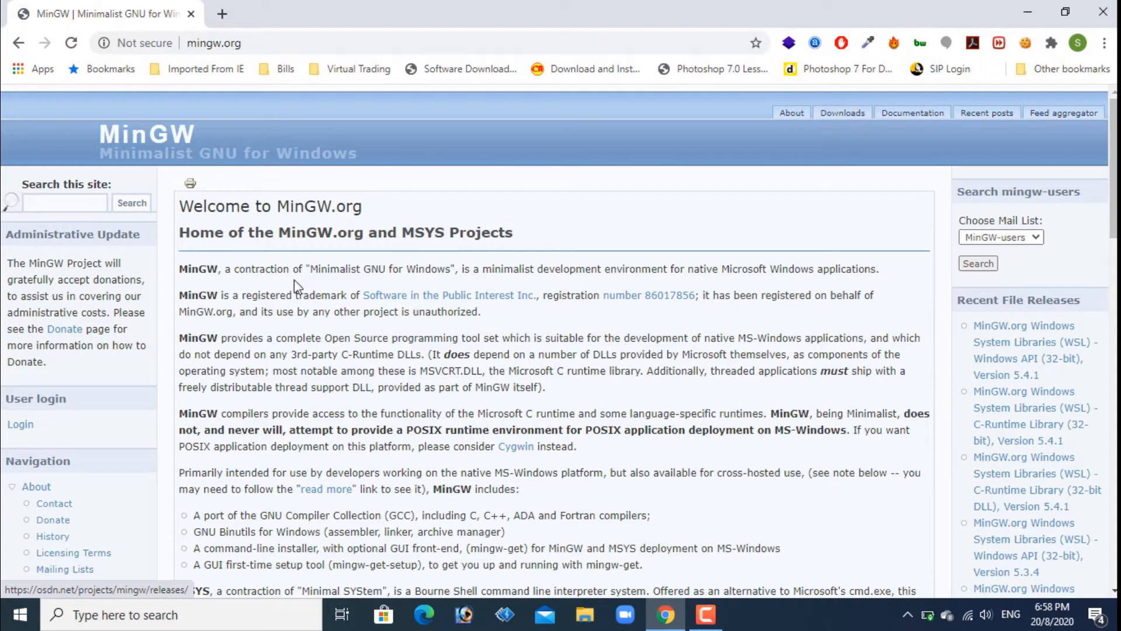
Check in Command Prompt whether the gcc command is available, and close the window
left_click(103, 614)
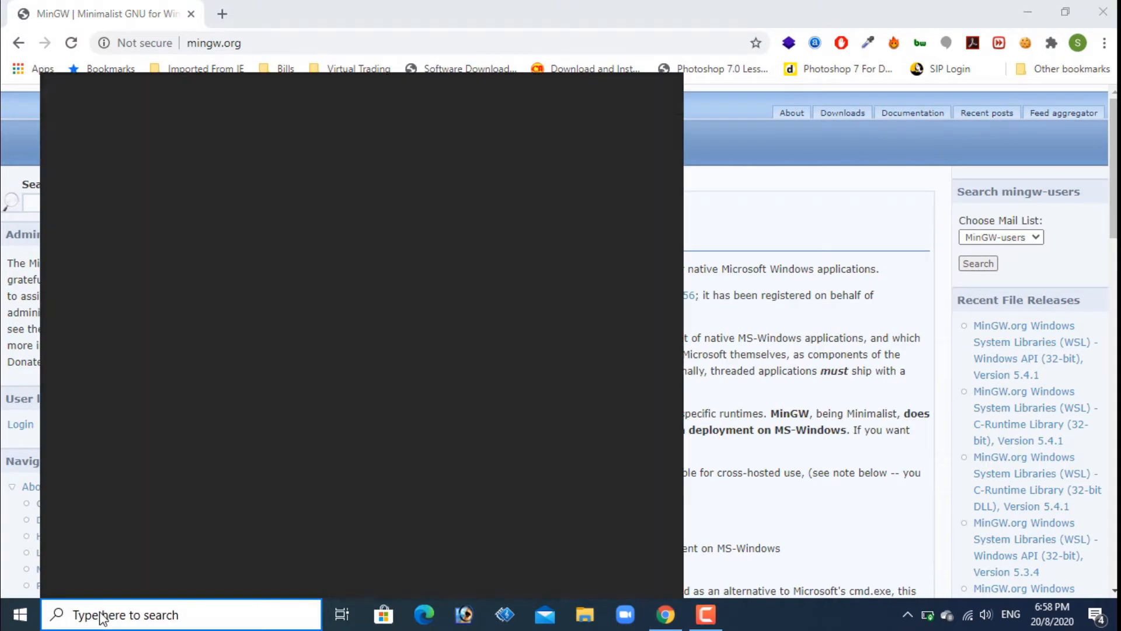
type("cmd")
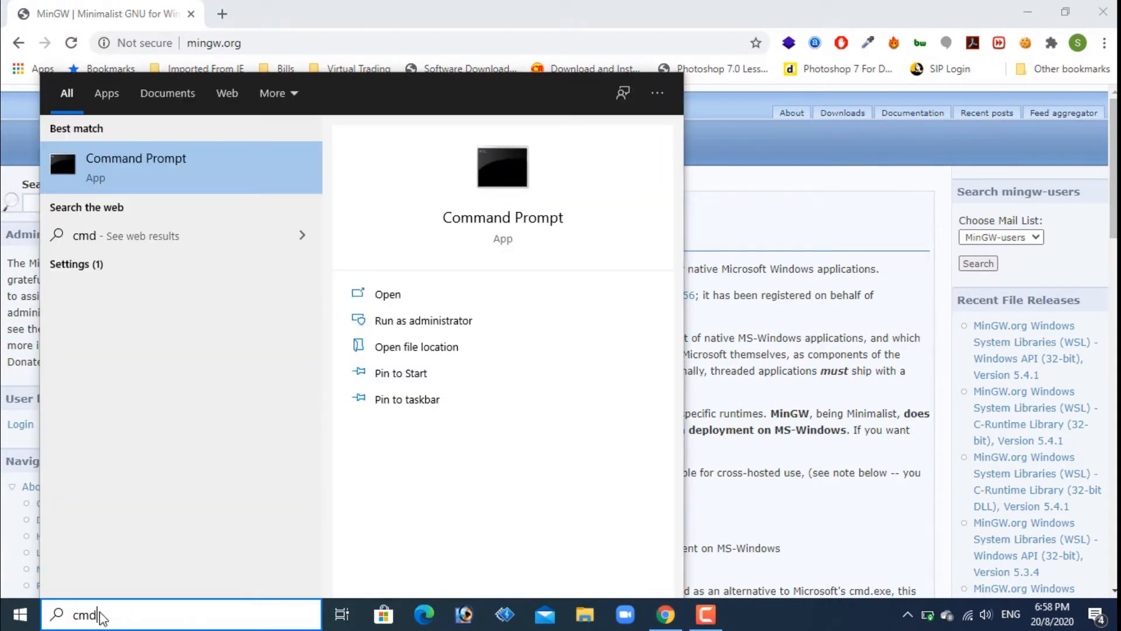
key("Return")
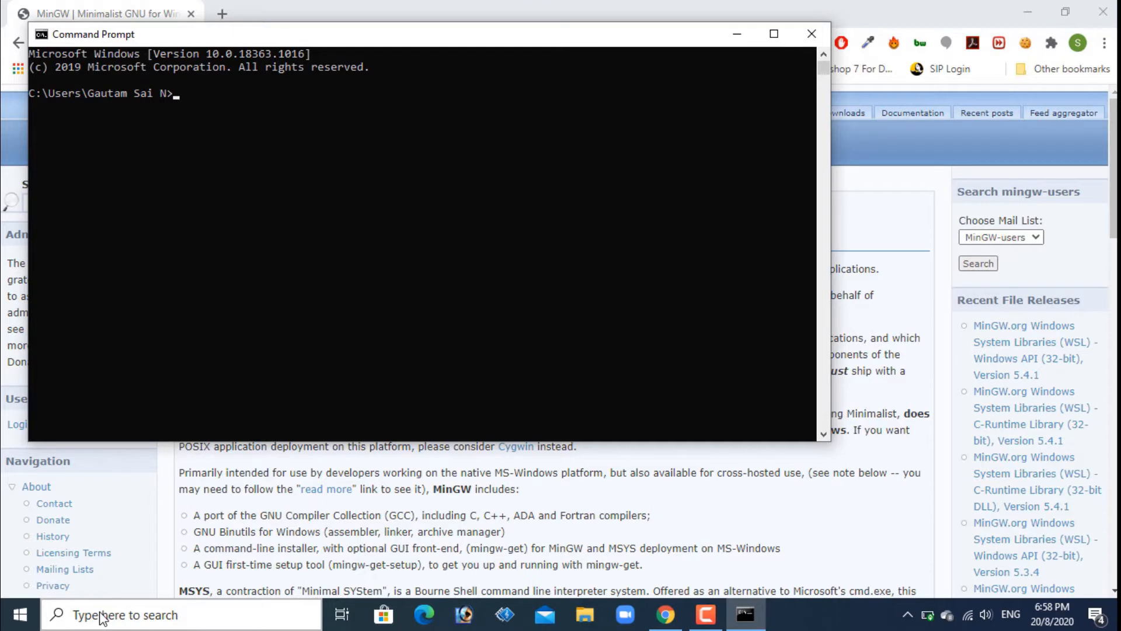
type("gcc")
key("Return")
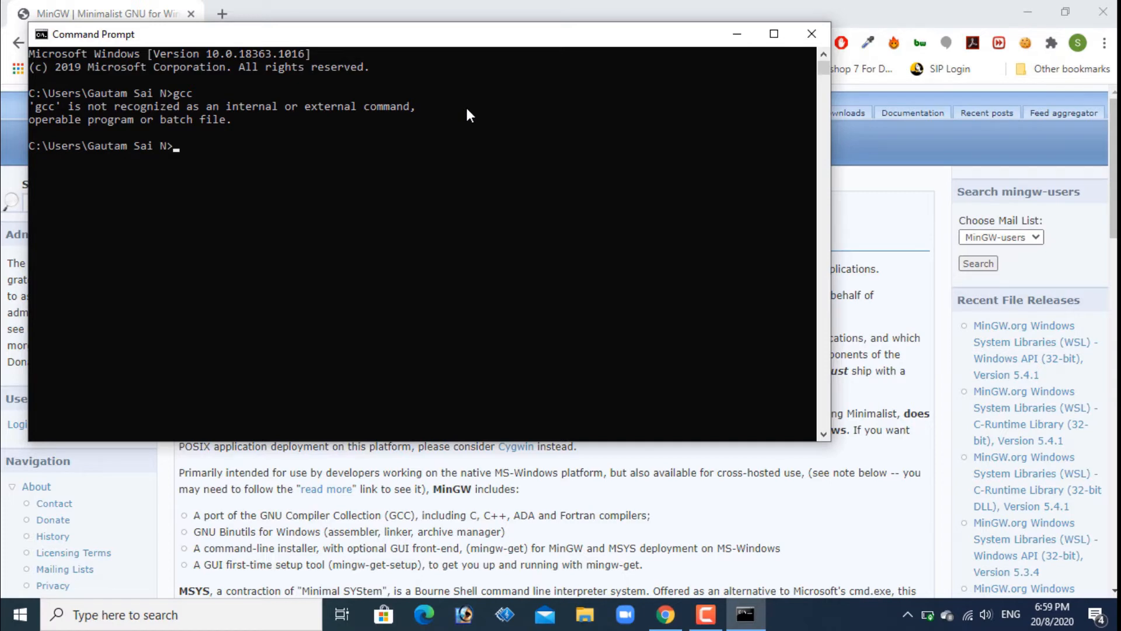
left_click(813, 34)
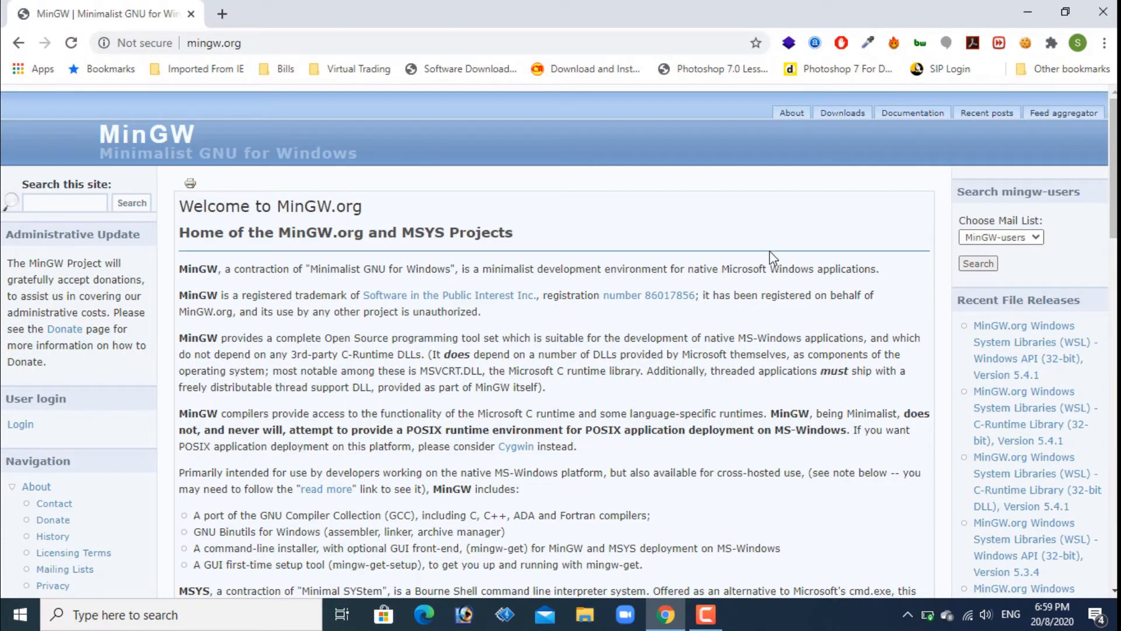
Download mingw-get-setup.exe from the MinGW site's download list
left_click(838, 115)
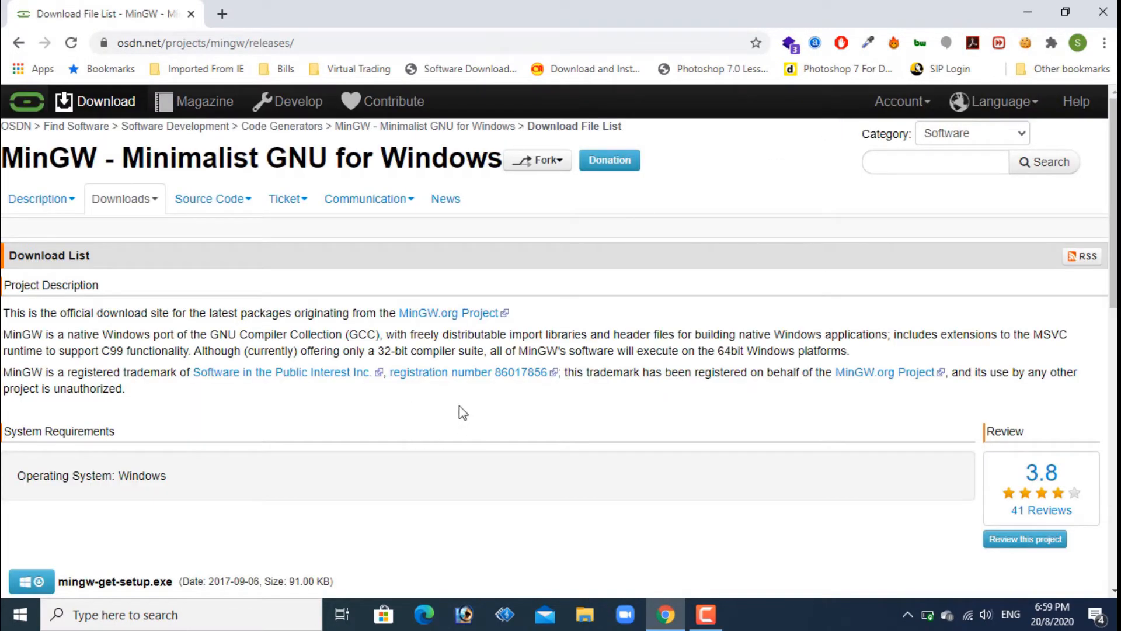
scroll(458, 413, "down", 1)
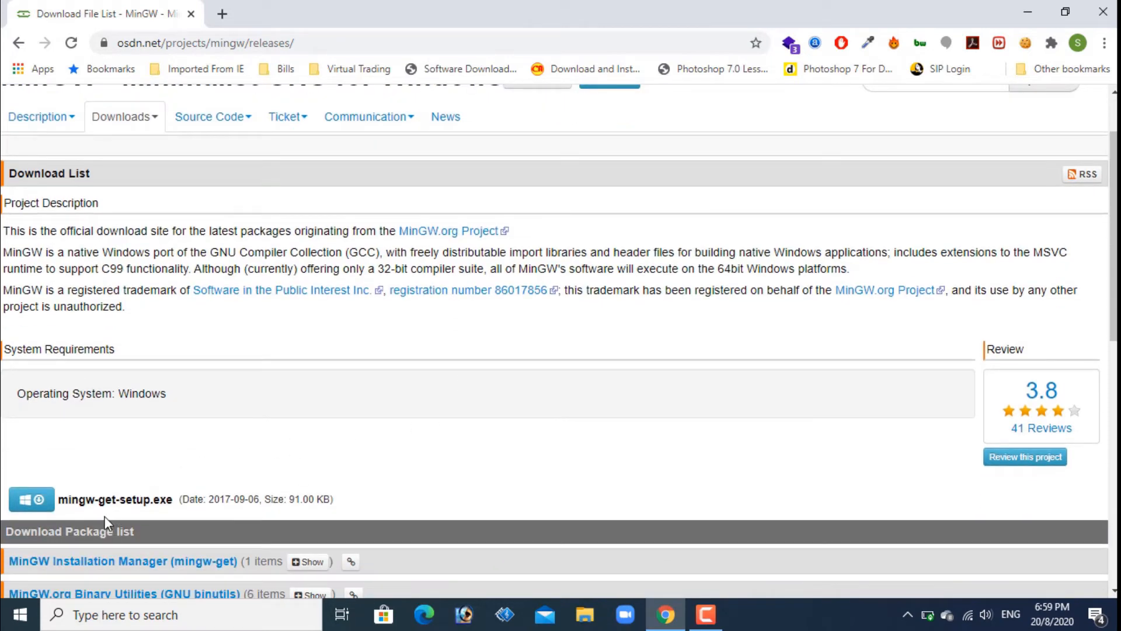
left_click(39, 508)
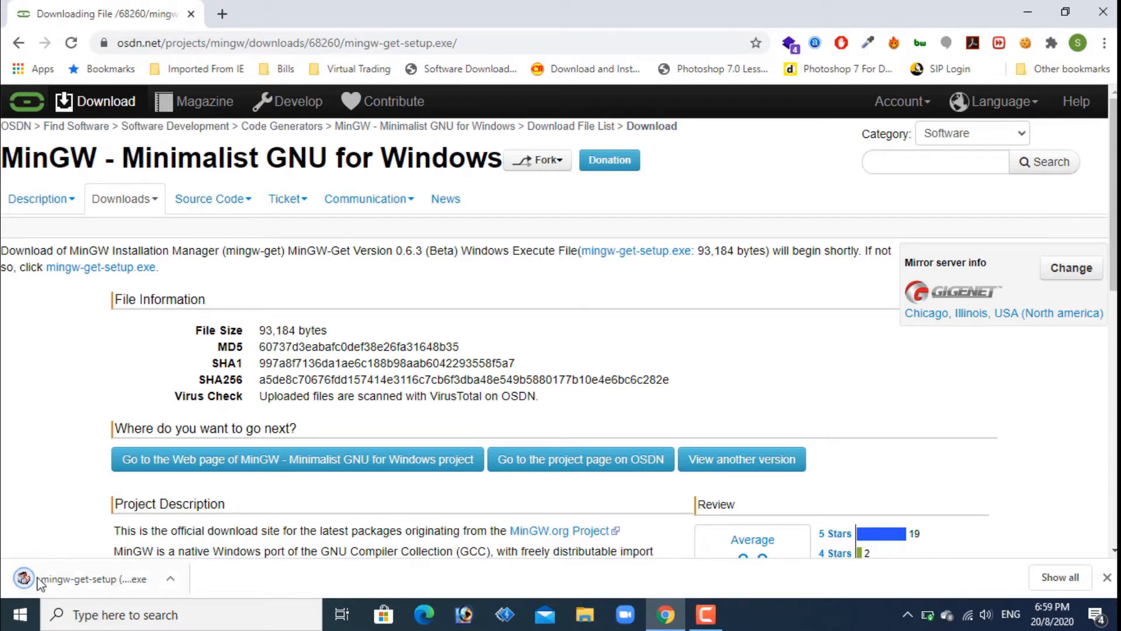
Locate the newly downloaded mingw-get-setup (2) file in its folder and run it
right_click(76, 581)
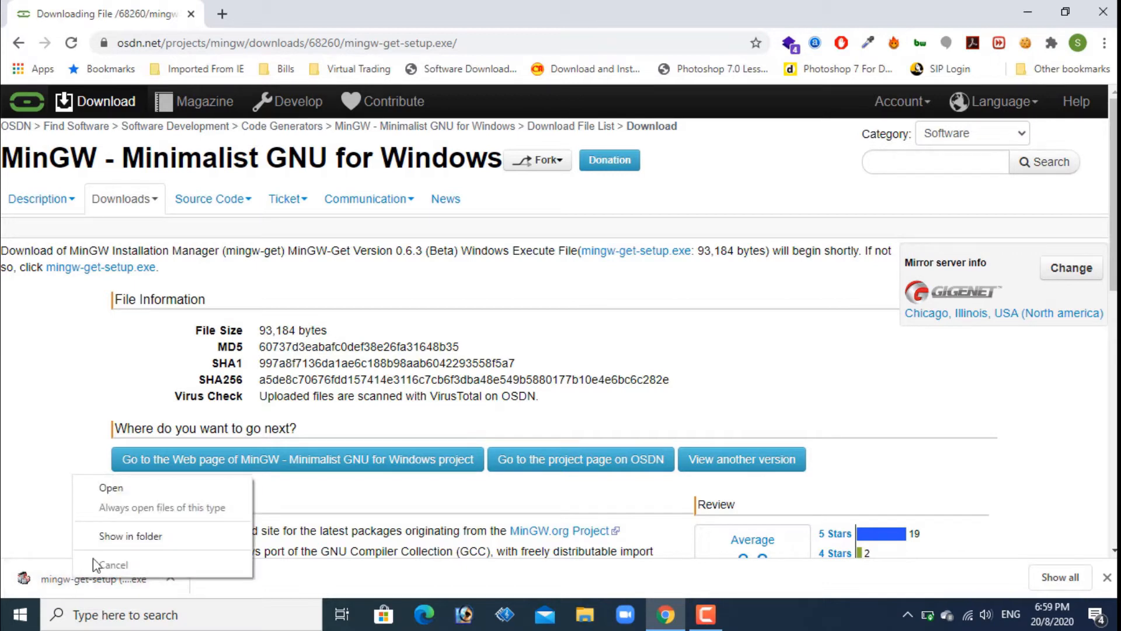
left_click(131, 536)
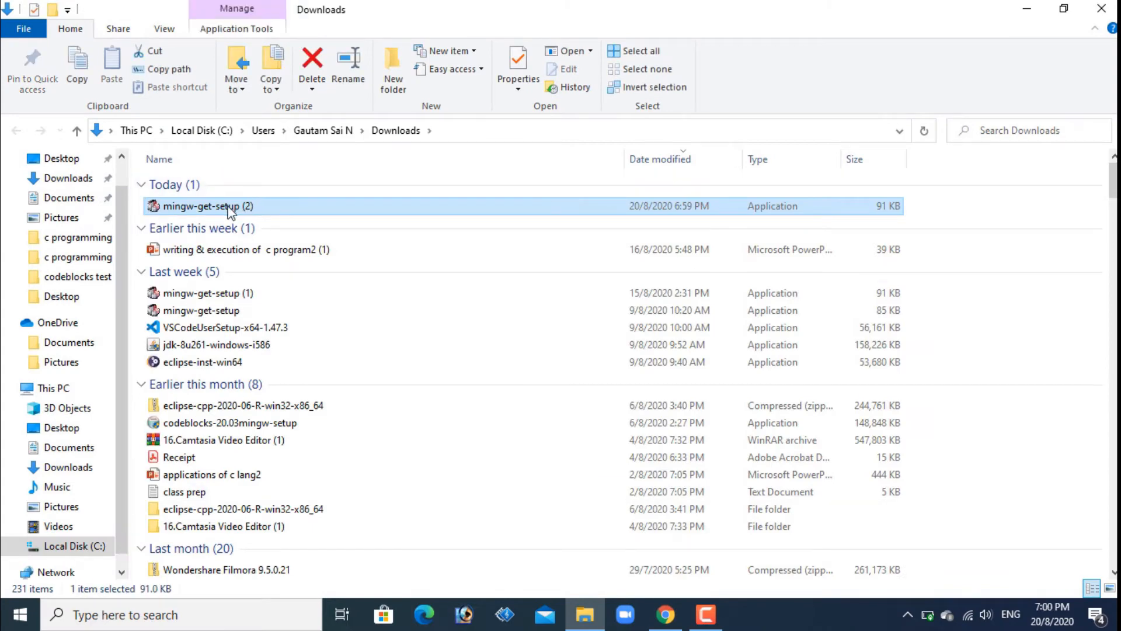
mouse_move(205, 213)
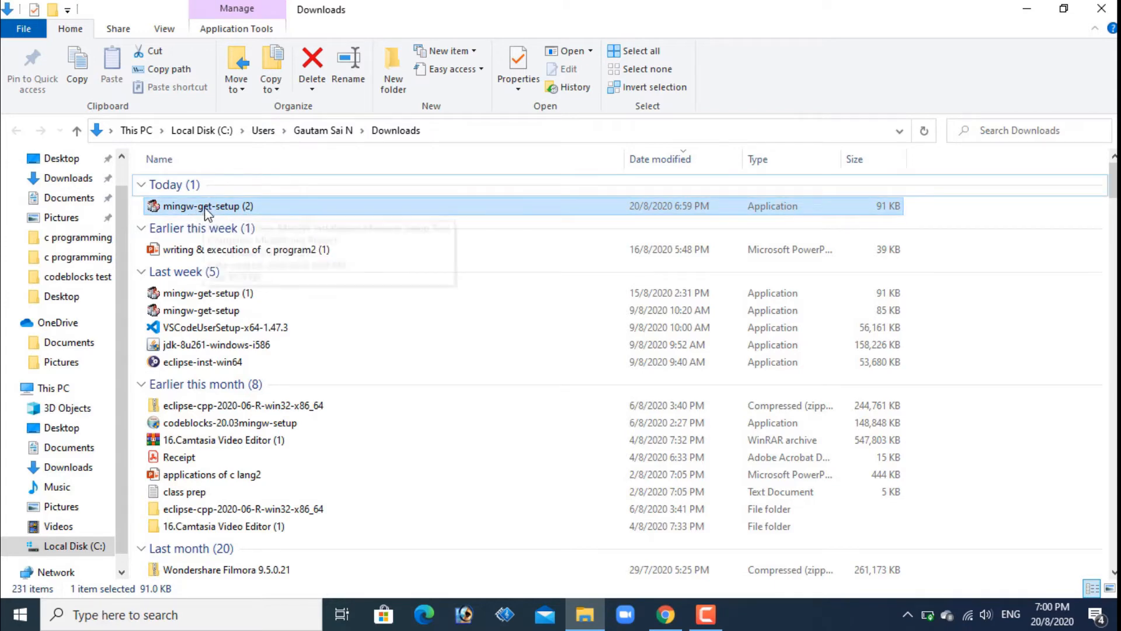
double_click(206, 214)
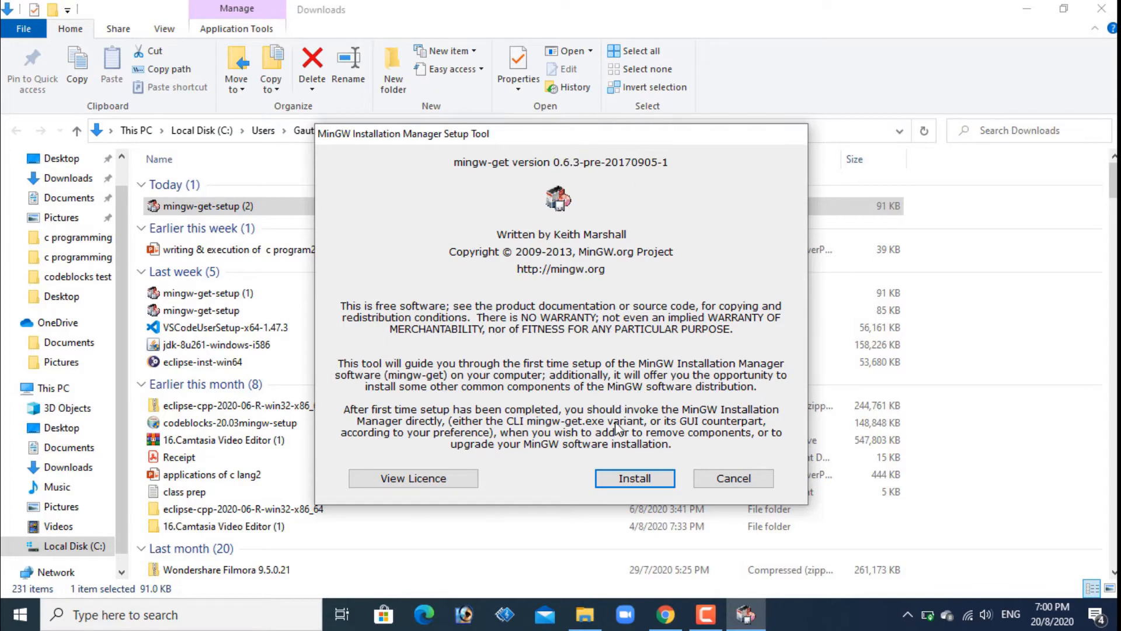
Install the MinGW Installation Manager to C:\MinGW with the default preferences and continue to its package list
left_click(636, 481)
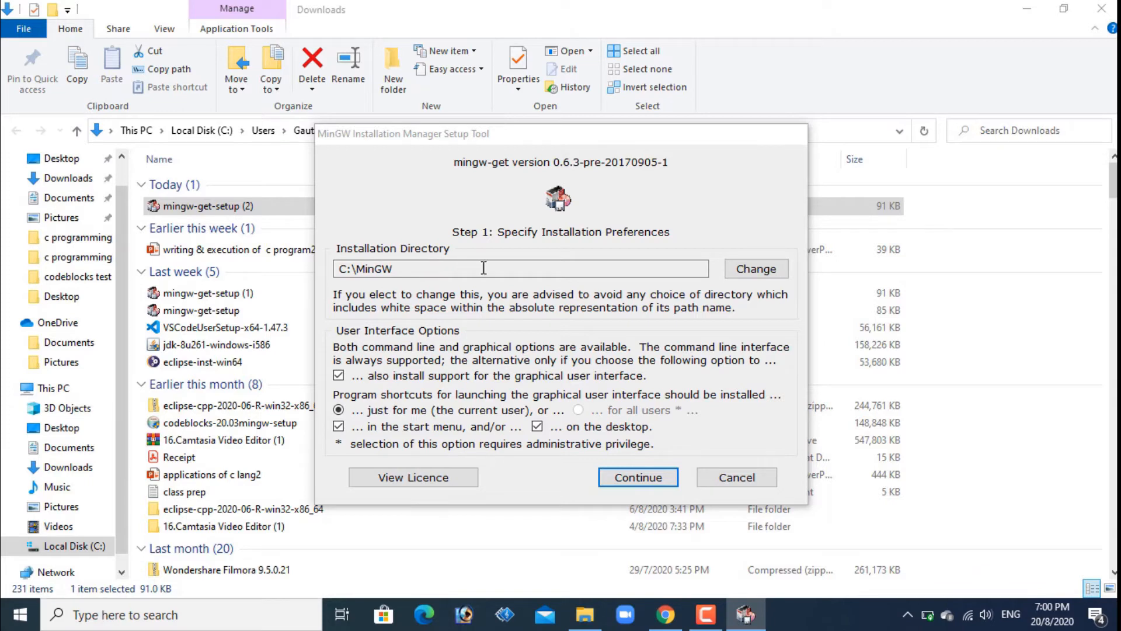
left_click(639, 478)
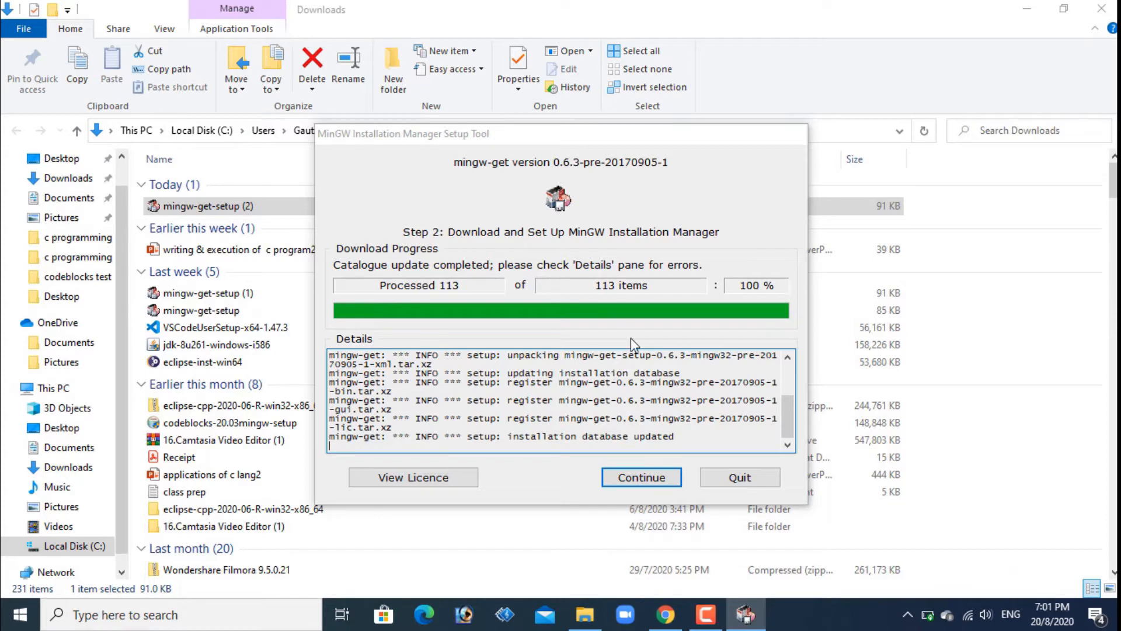
left_click(645, 479)
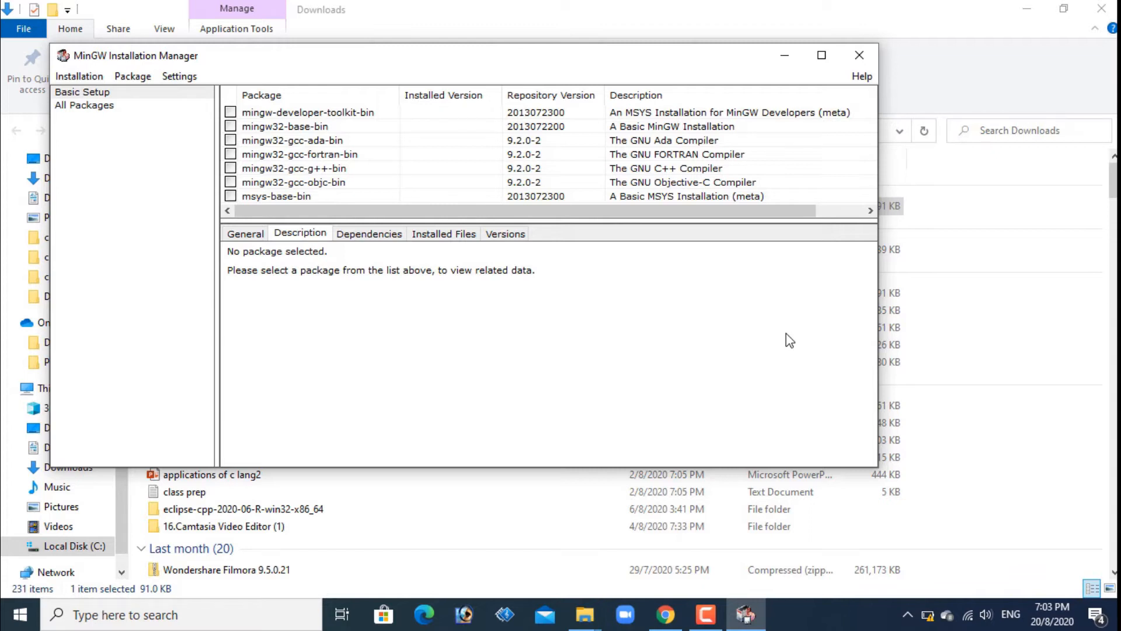
Mark the mingw32-base-bin and mingw32-gcc-g++-bin packages for installation
left_click(230, 127)
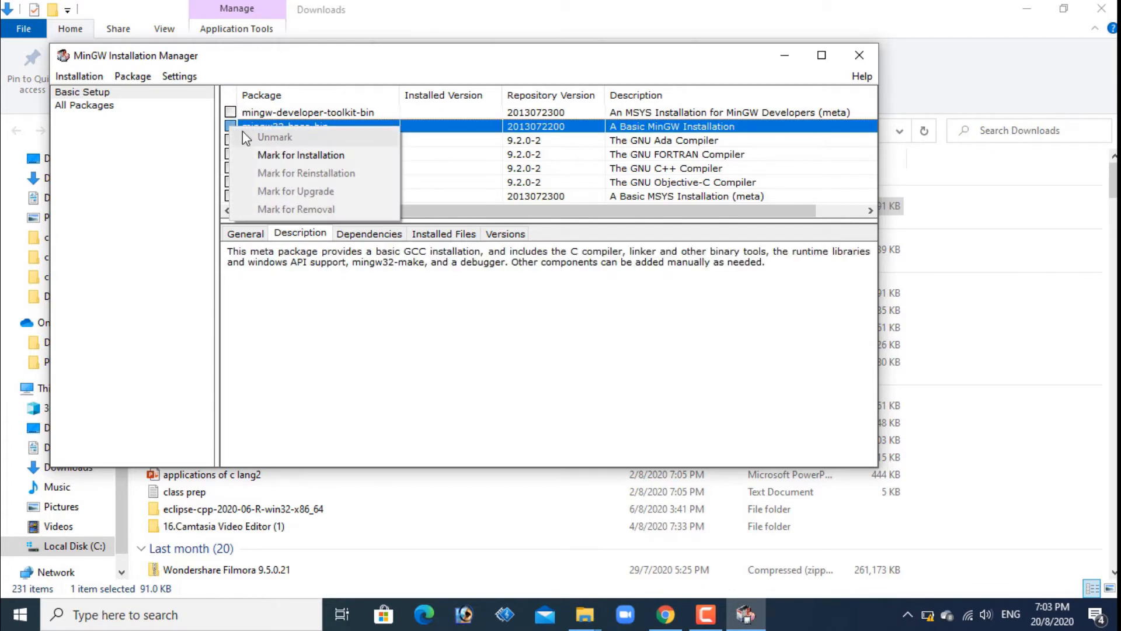
left_click(279, 157)
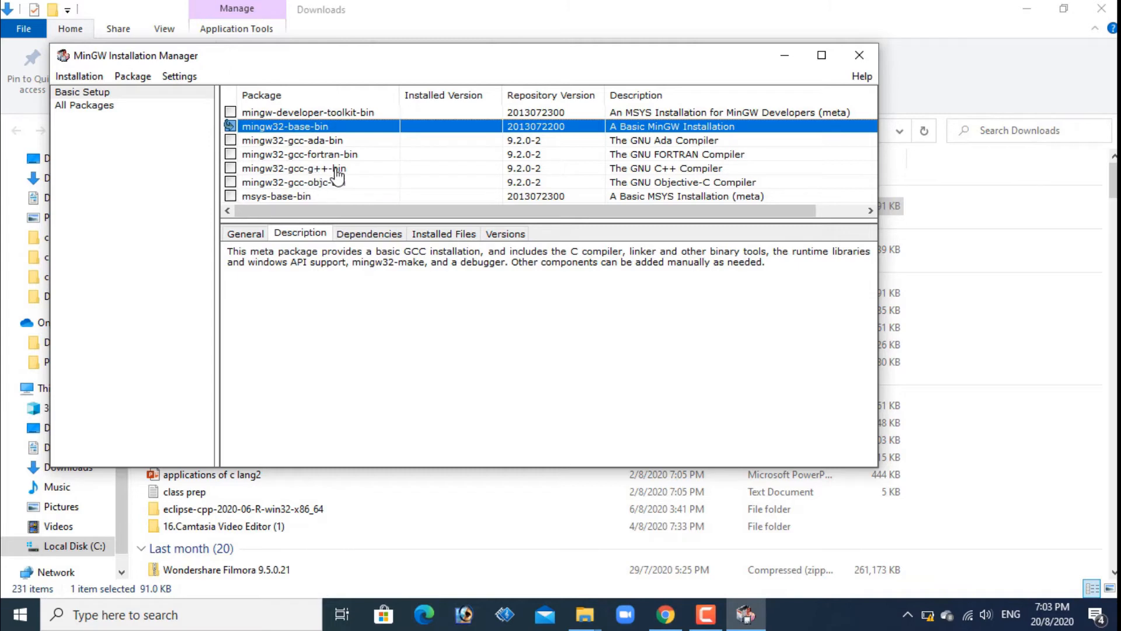
left_click(230, 169)
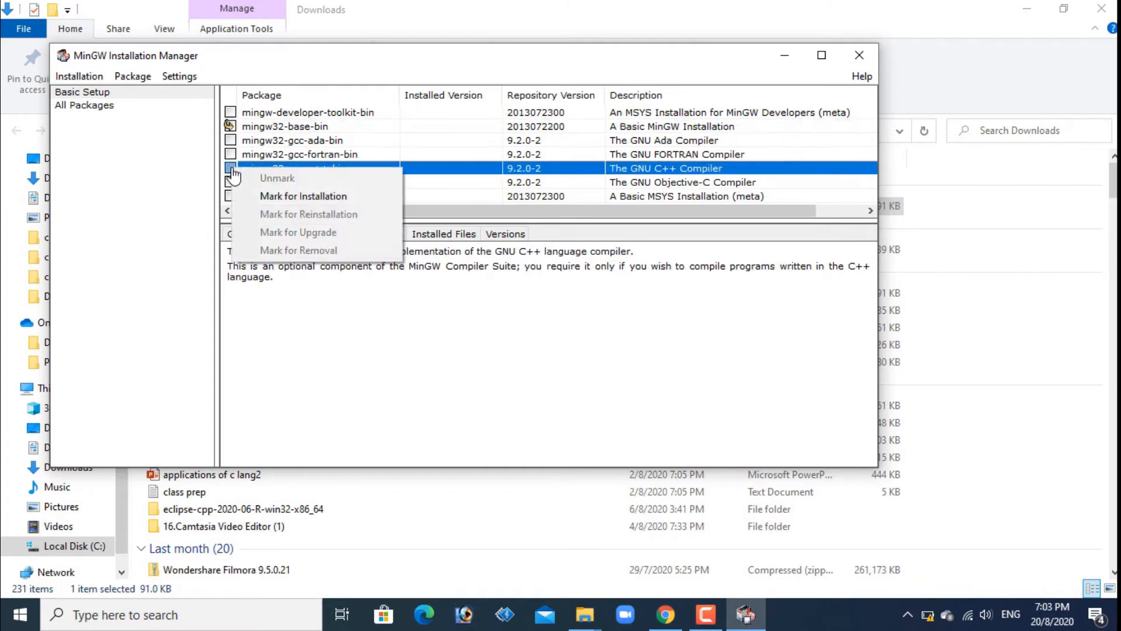
left_click(287, 196)
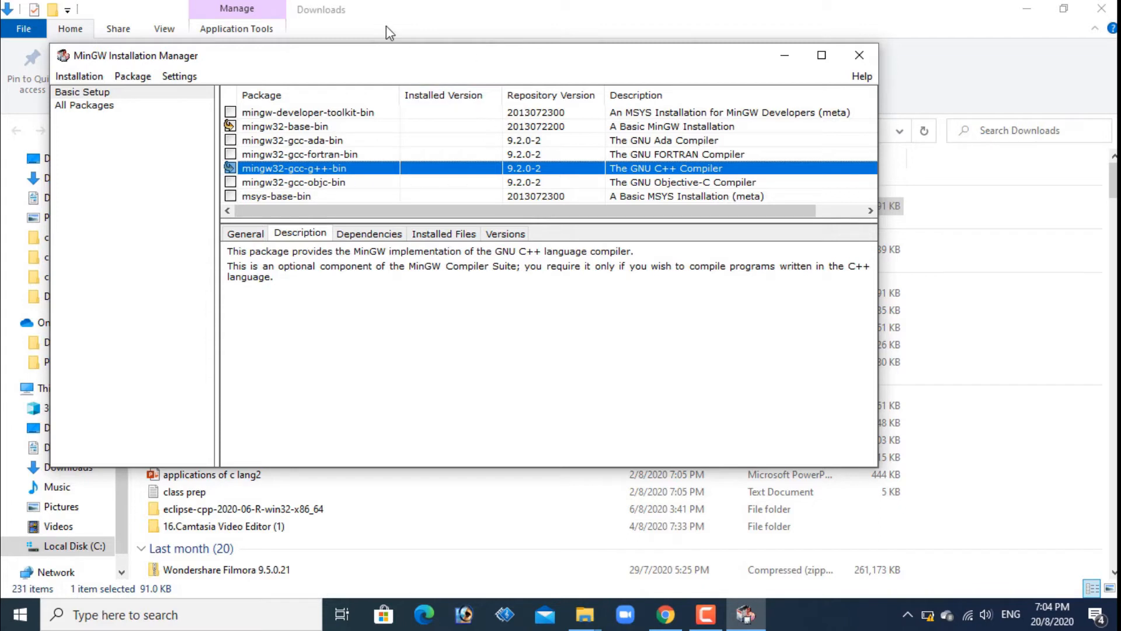
Apply the pending package changes to install the marked packages, and close the progress dialog once complete
left_click(81, 79)
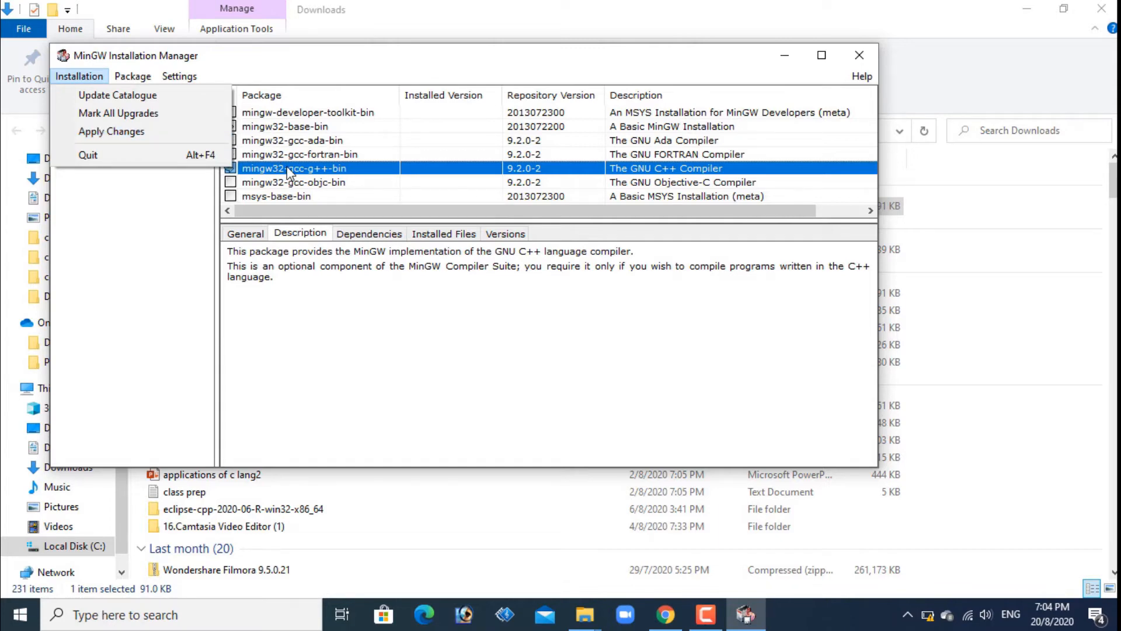
left_click(124, 132)
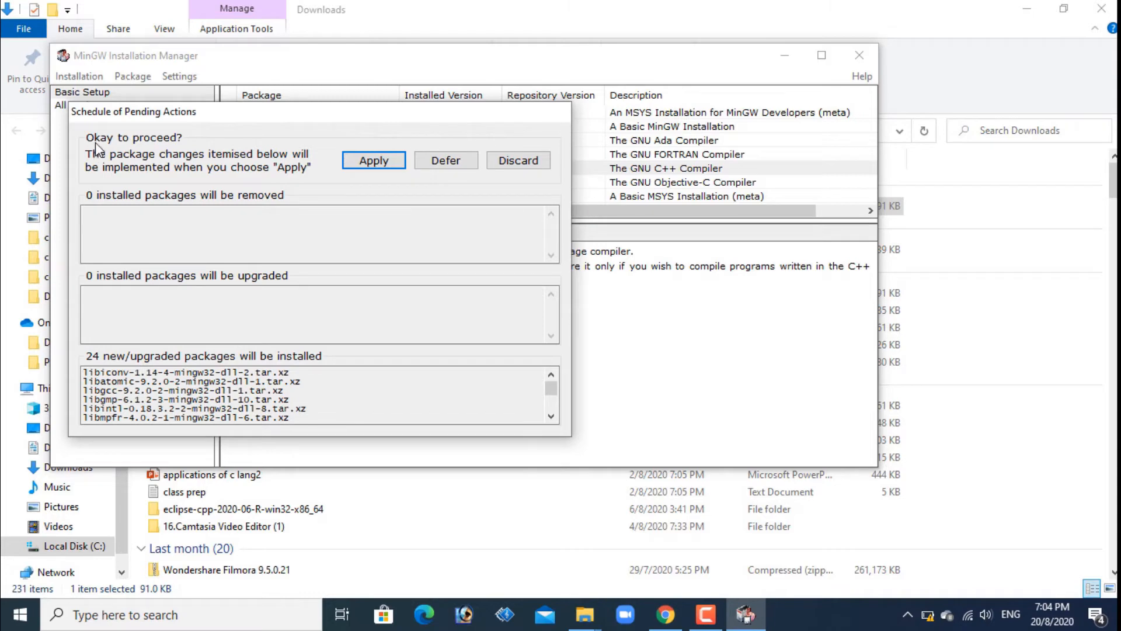
left_click(364, 163)
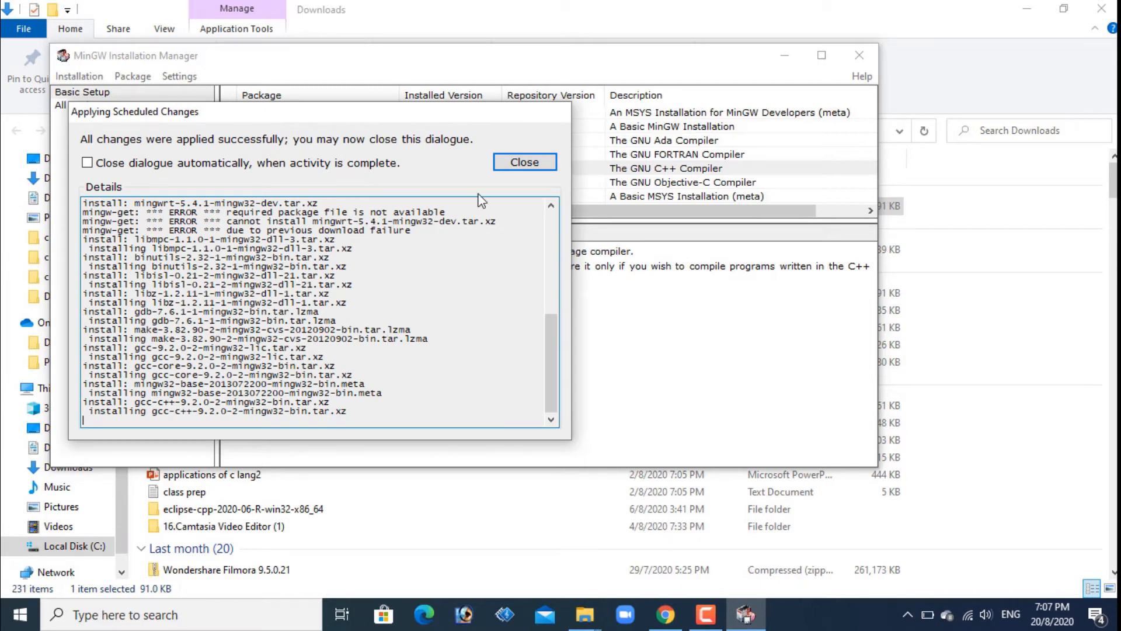
left_click(516, 165)
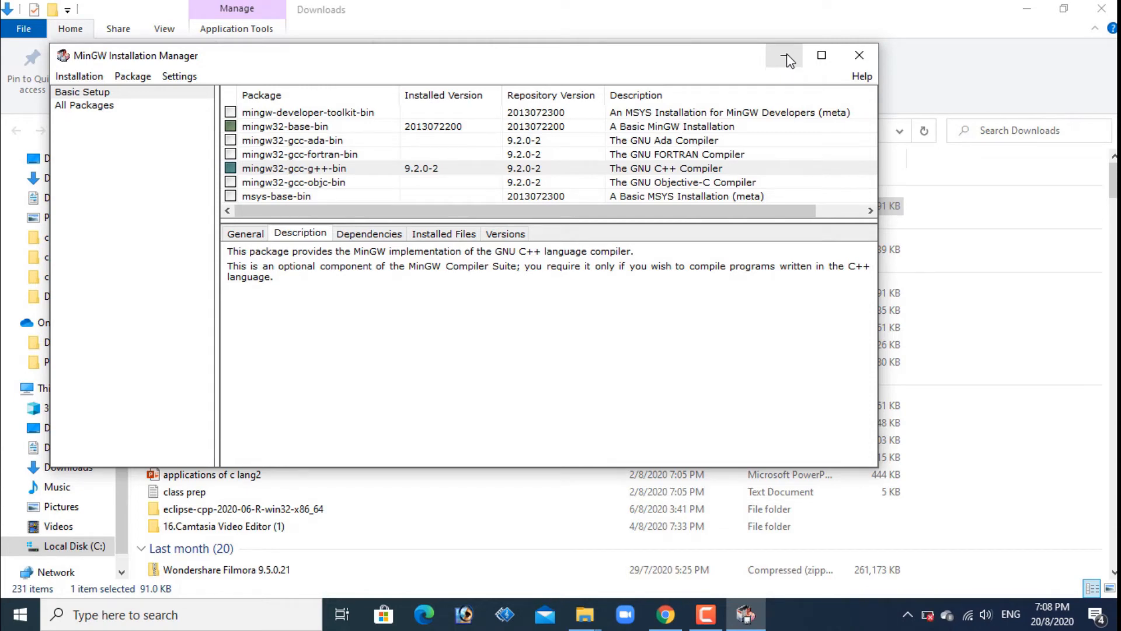
Browse the C: drive to the MinGW installation folder and open its bin folder
left_click(93, 618)
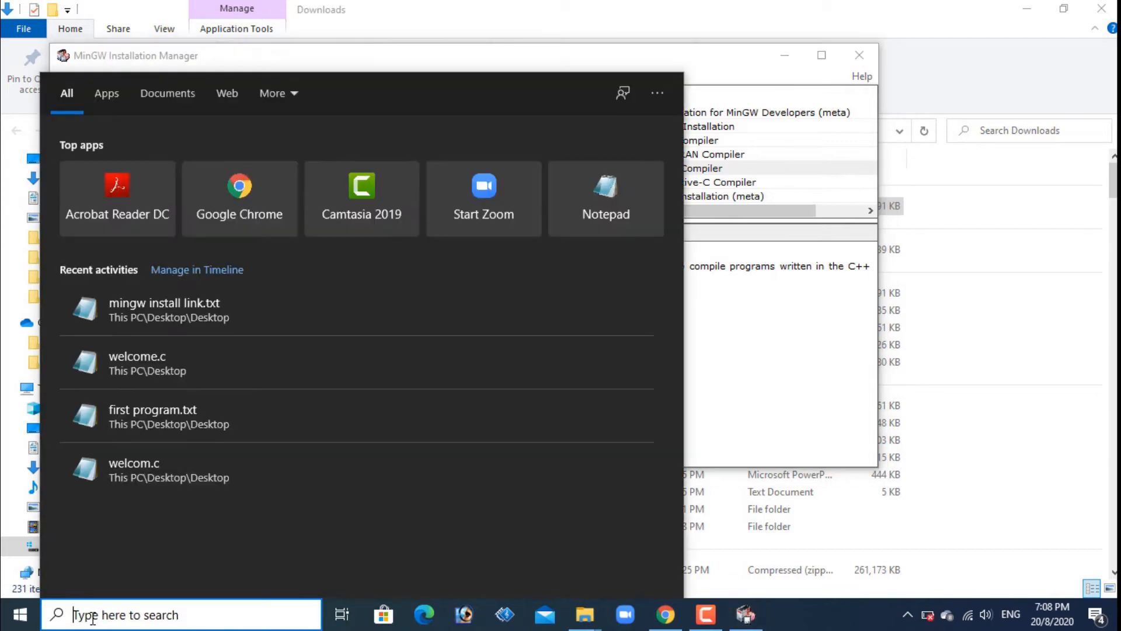
type("c:\\")
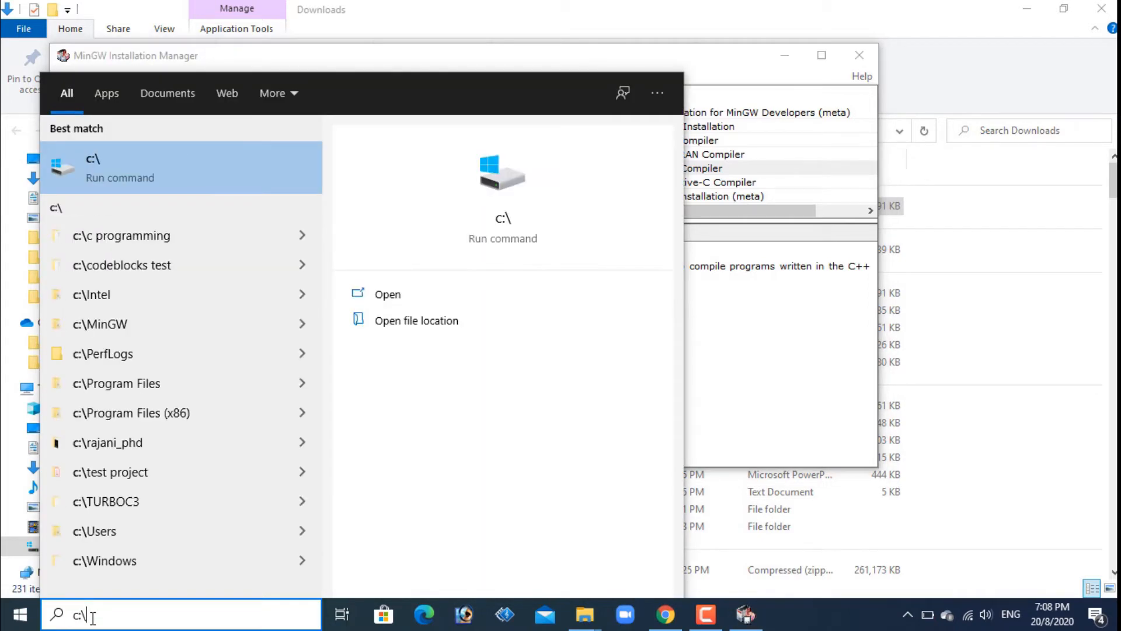
key("Escape")
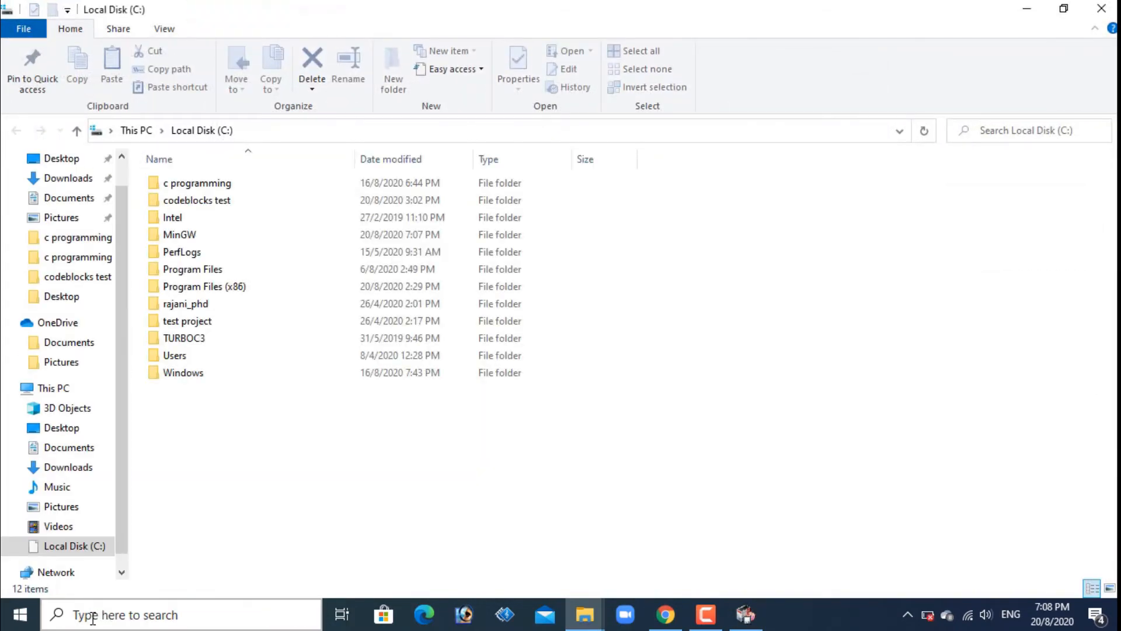
double_click(179, 236)
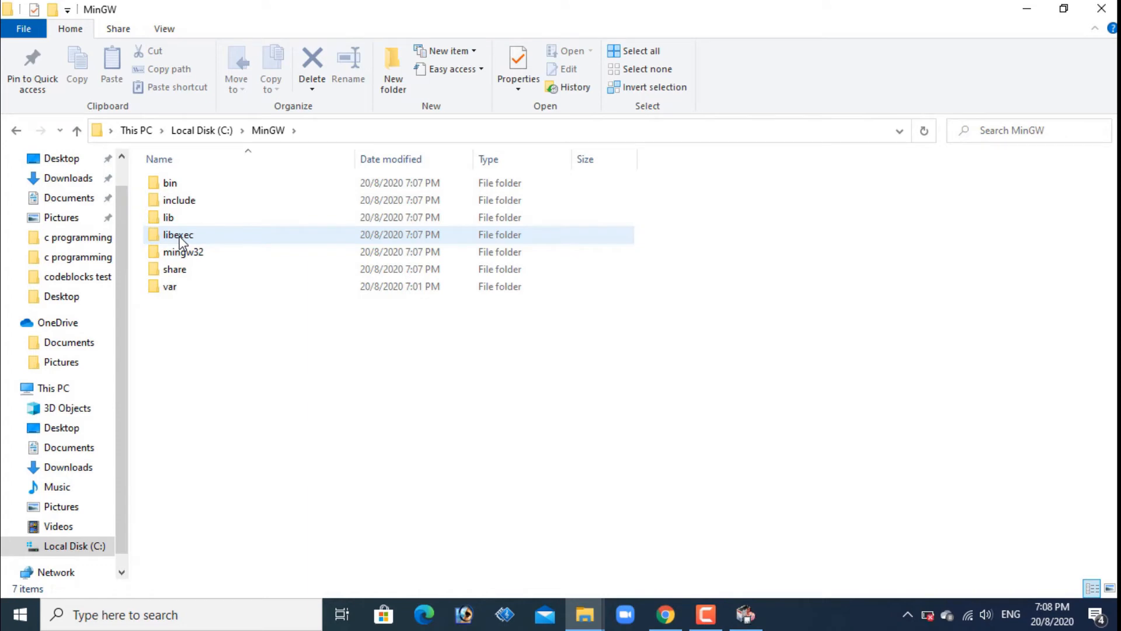
double_click(165, 184)
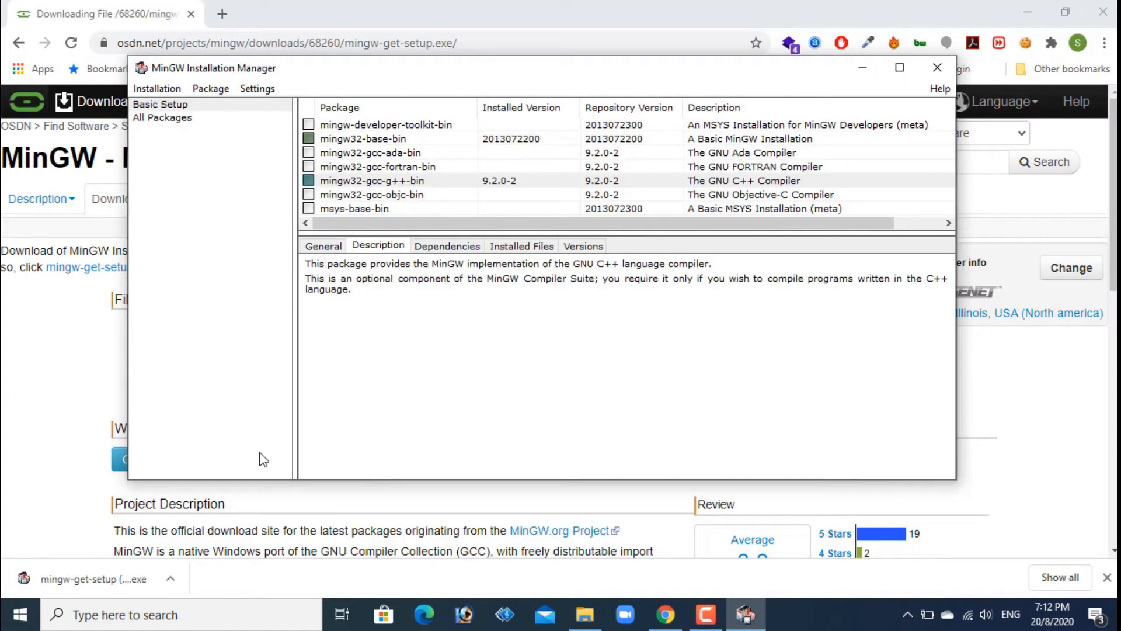
Open a Command Prompt and run gcc to check whether the compiler is recognized
left_click(105, 613)
type("cmd")
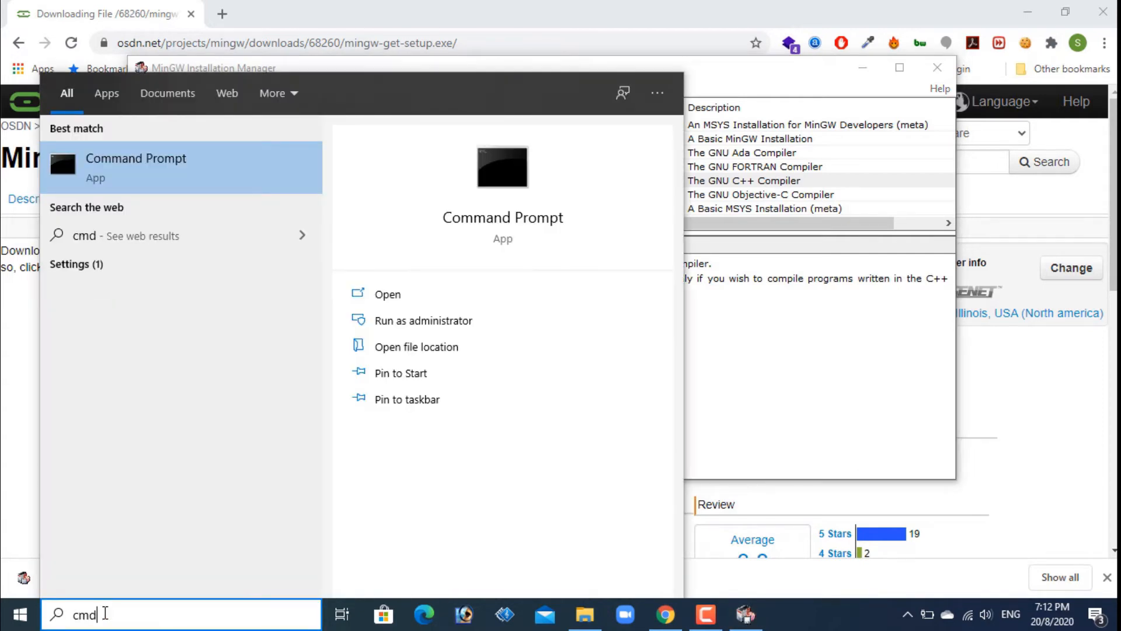
key("Return")
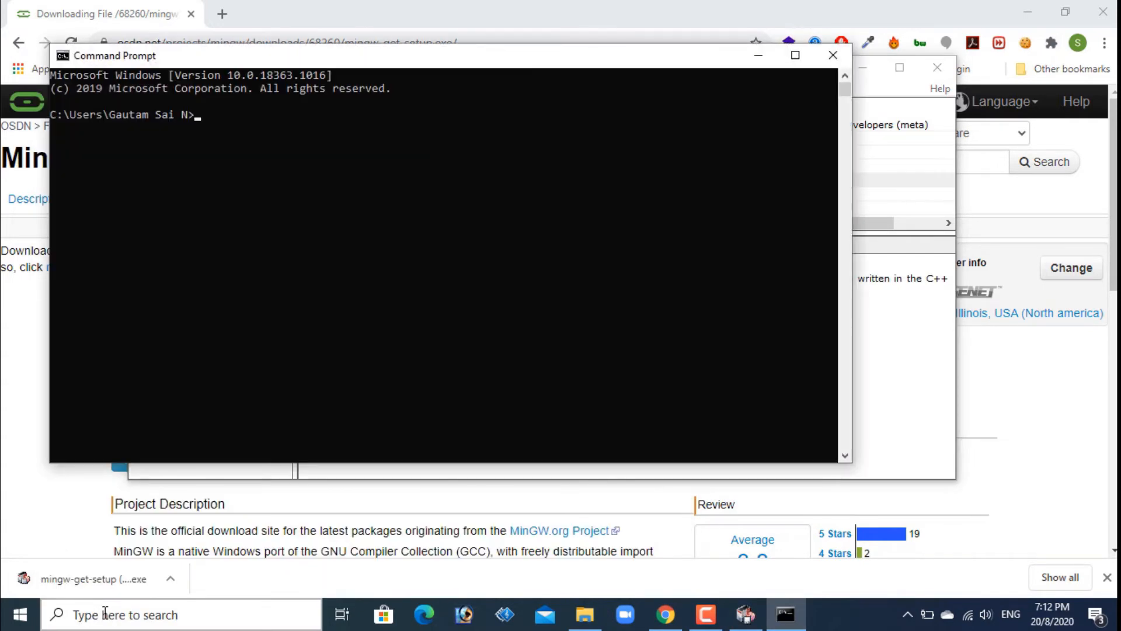
type("gcc")
key("Return")
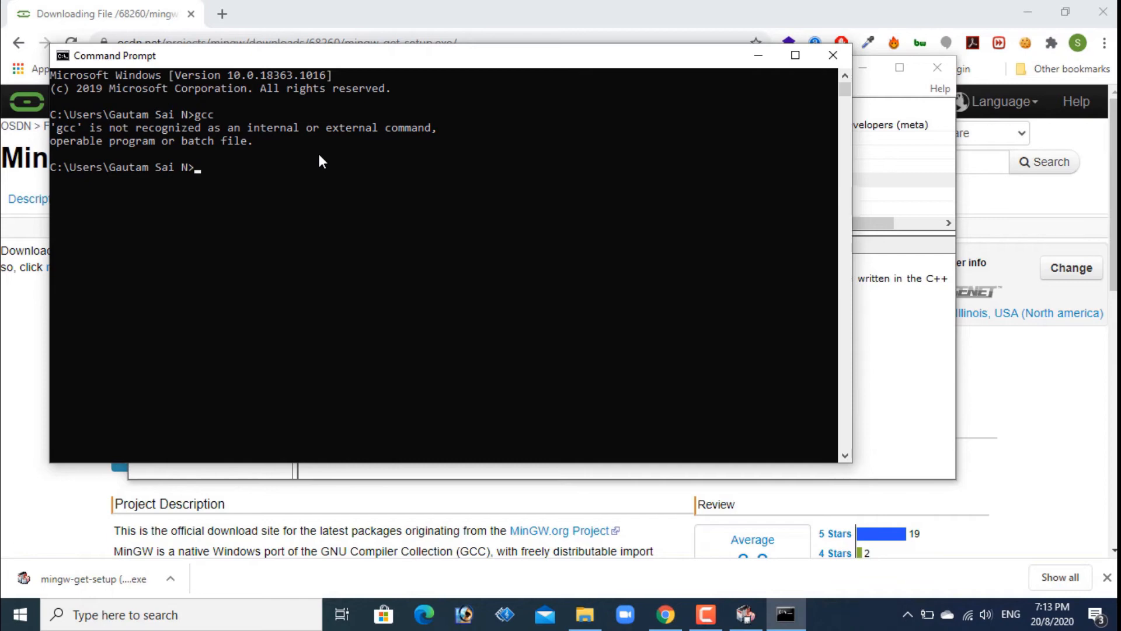
Browse from the C: drive to the MinGW bin folder and copy its path, C:\MinGW\bin
left_click(115, 616)
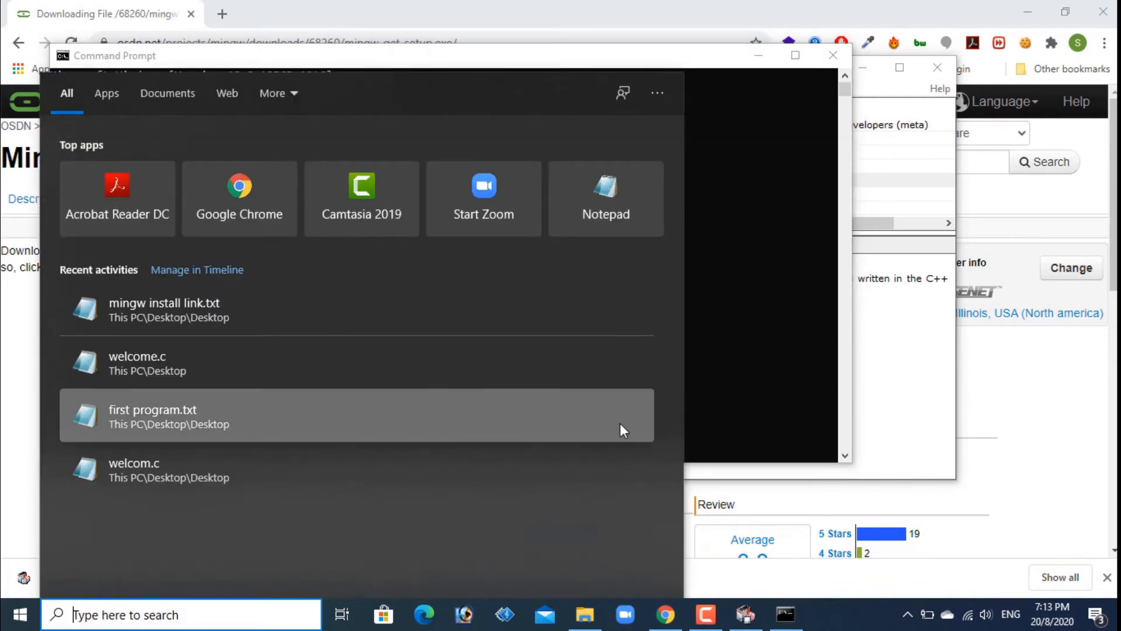
type("c:")
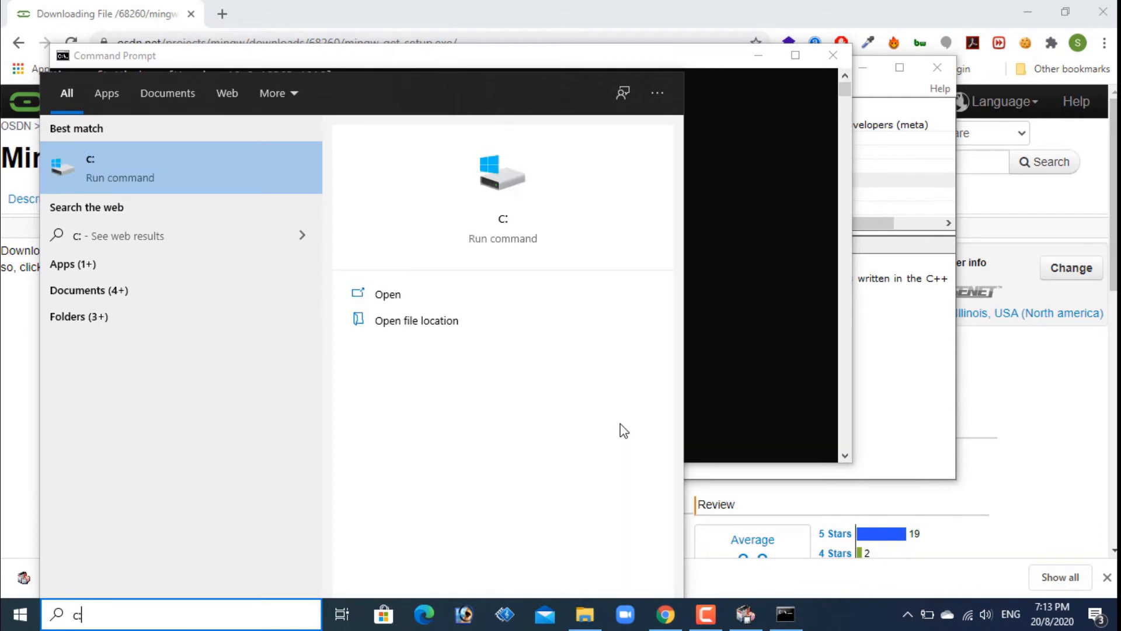
type("\\")
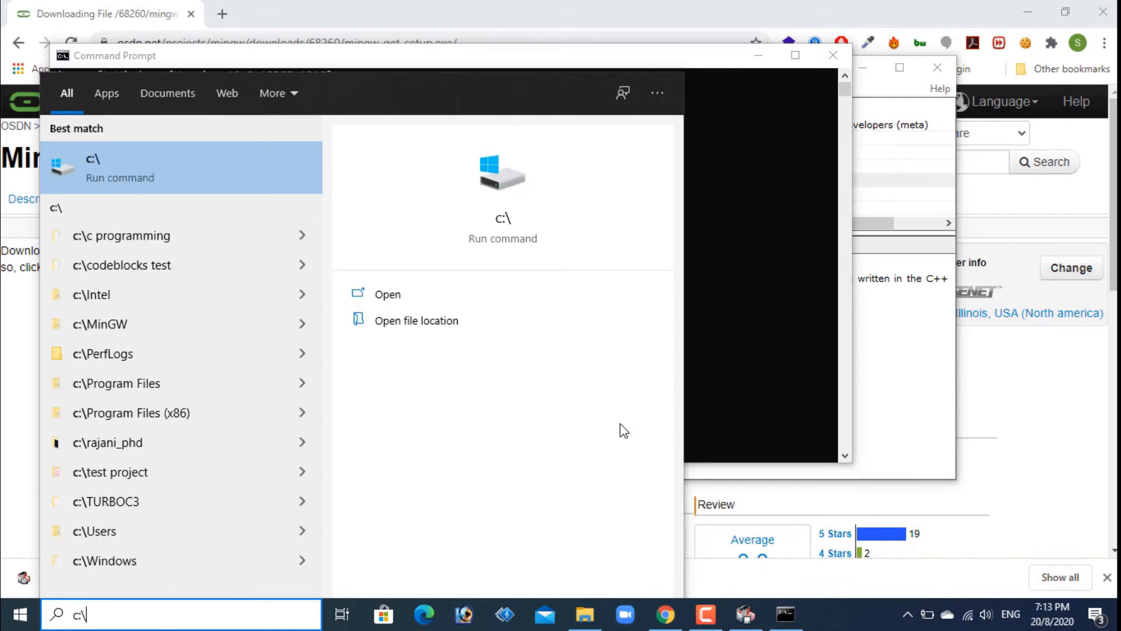
key("Return")
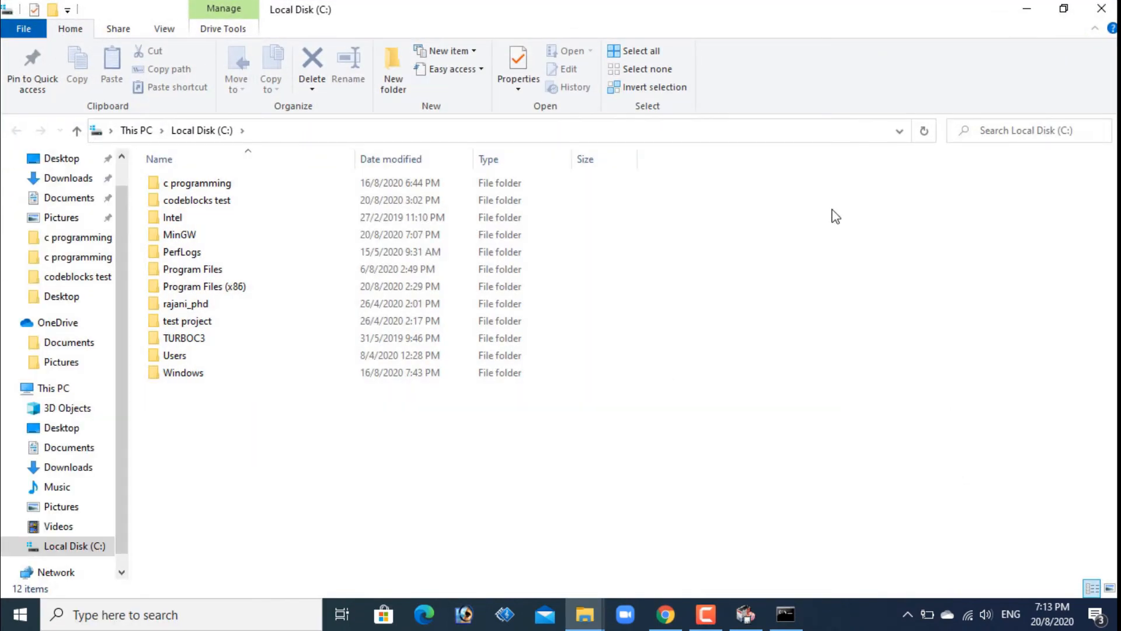
double_click(190, 237)
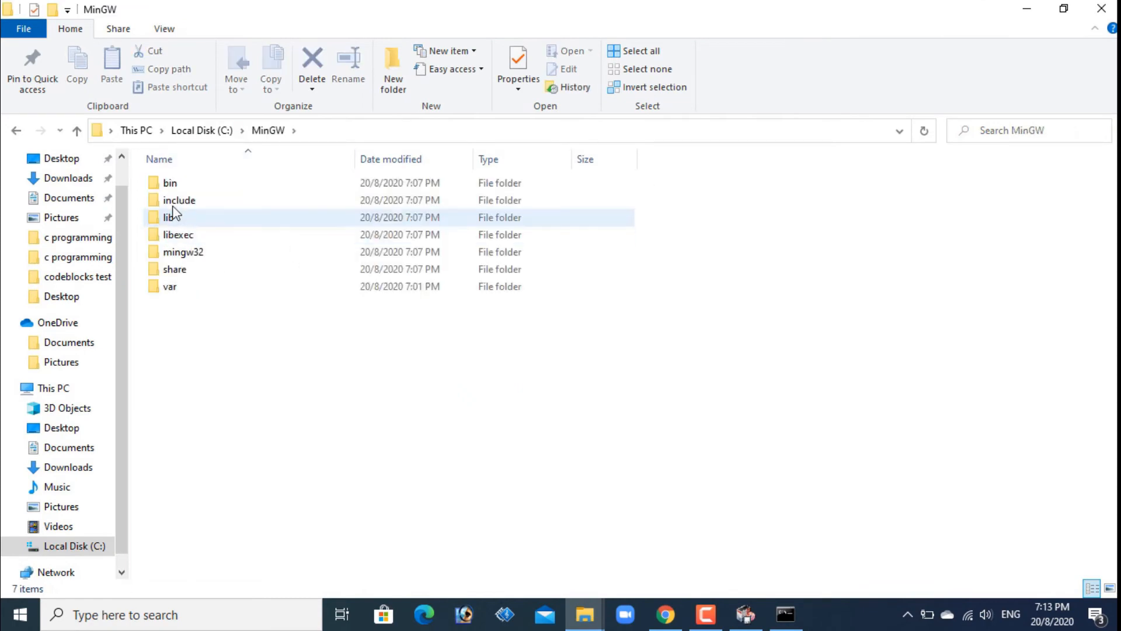
double_click(172, 185)
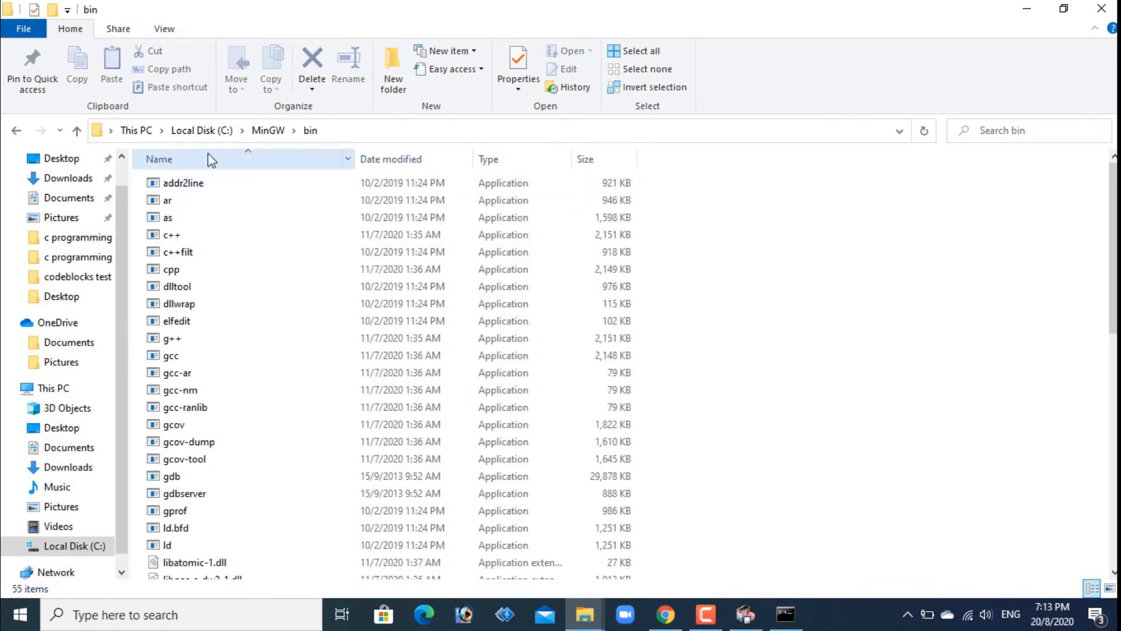
right_click(146, 131)
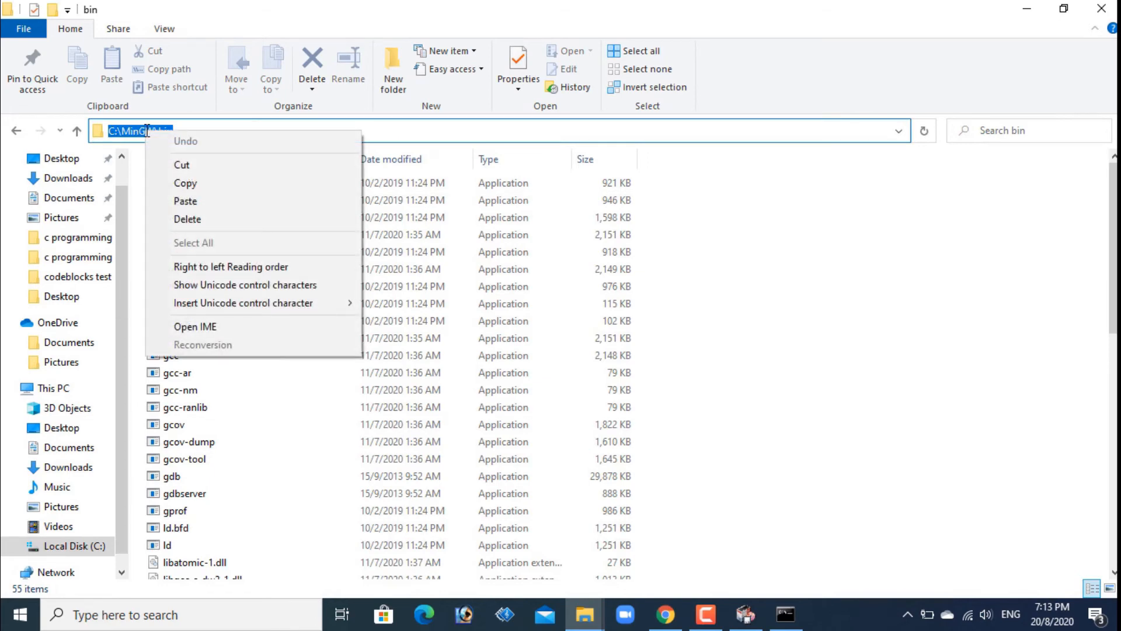
left_click(184, 183)
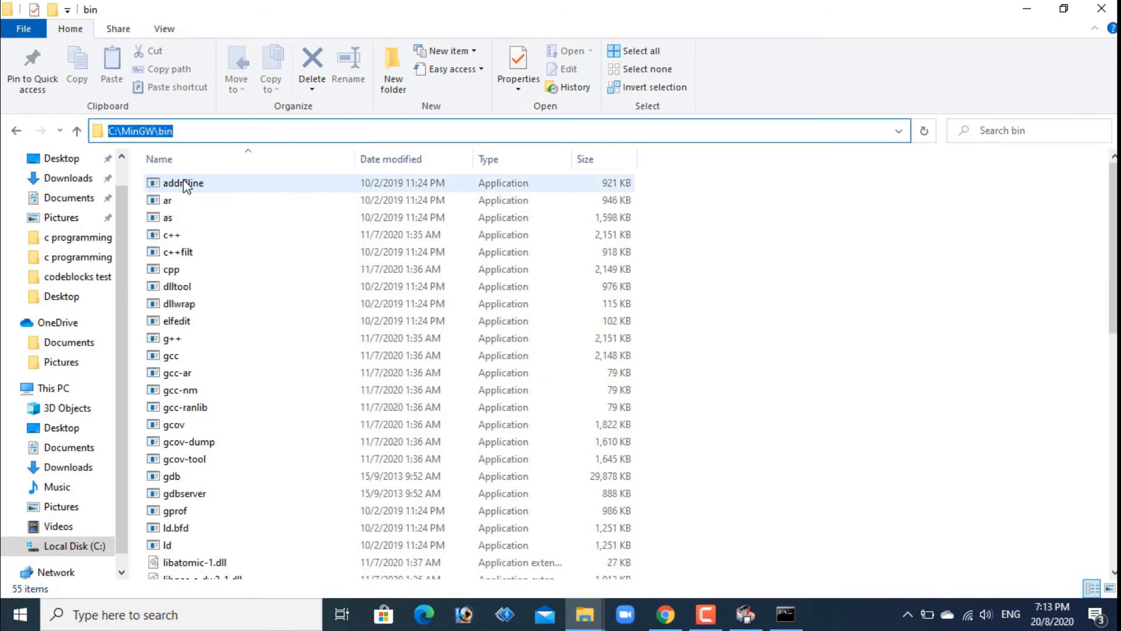
Open the Environment Variables settings from This PC's advanced system settings
right_click(56, 396)
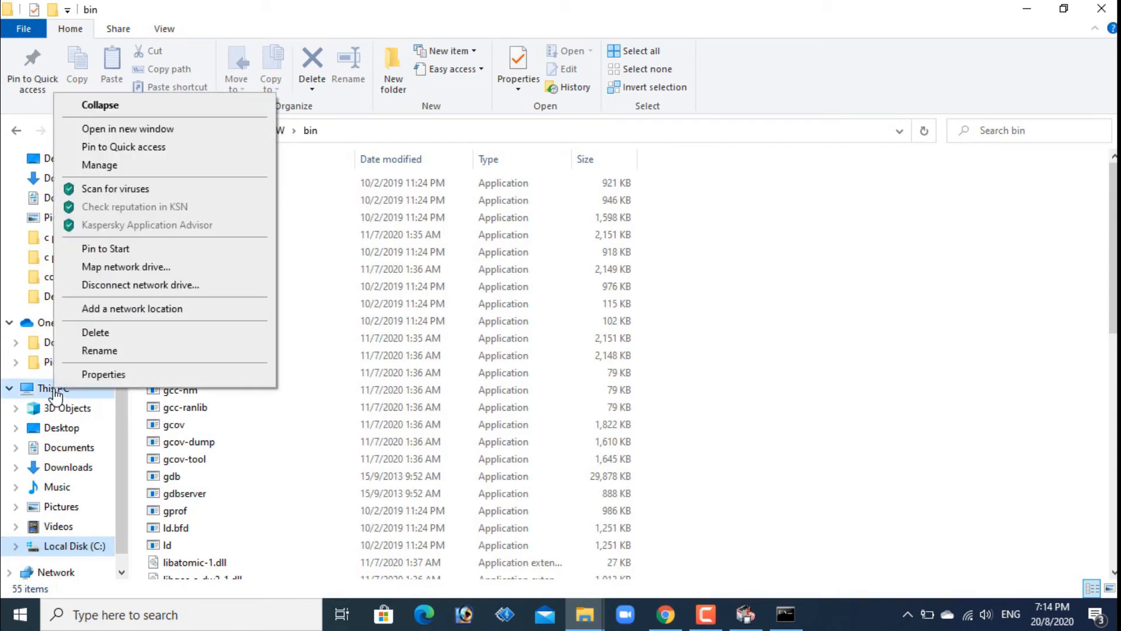
left_click(101, 376)
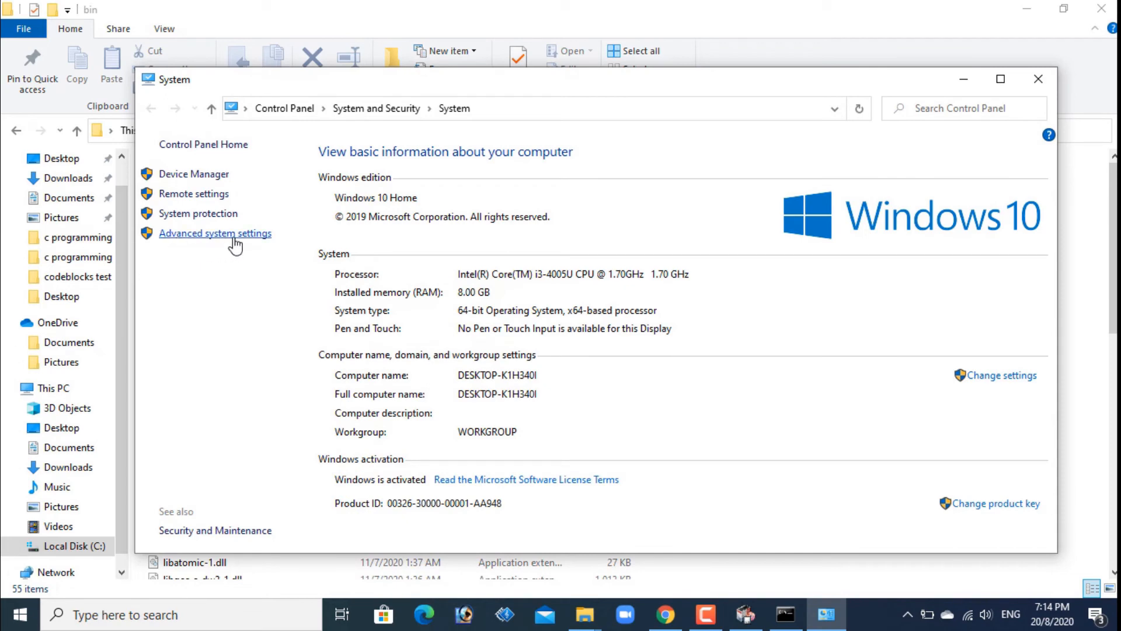
left_click(235, 234)
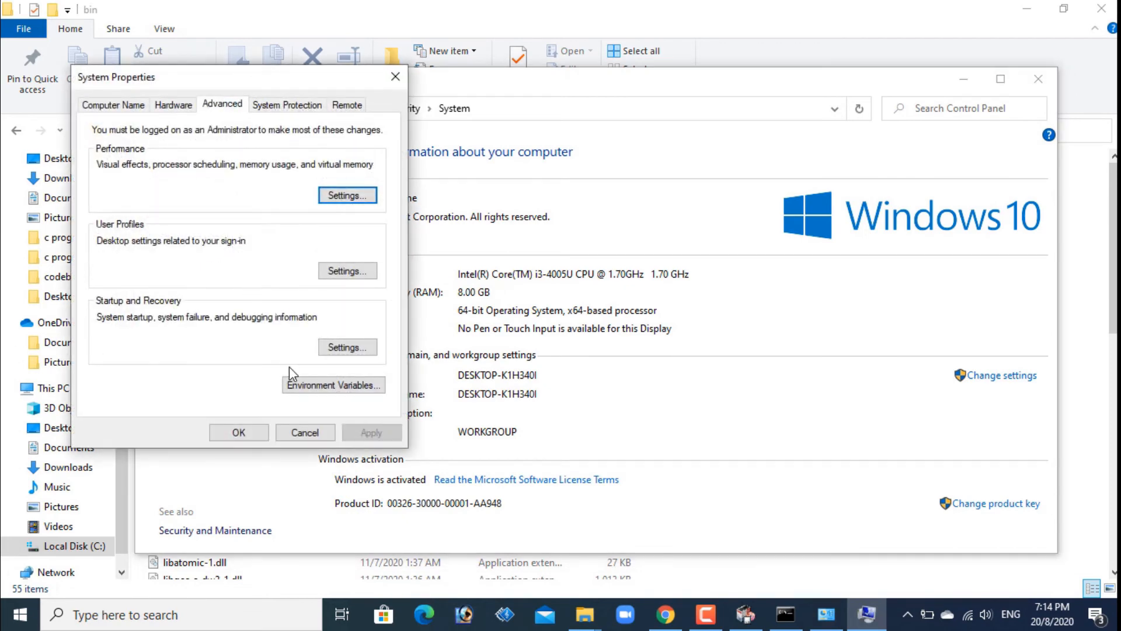
left_click(345, 386)
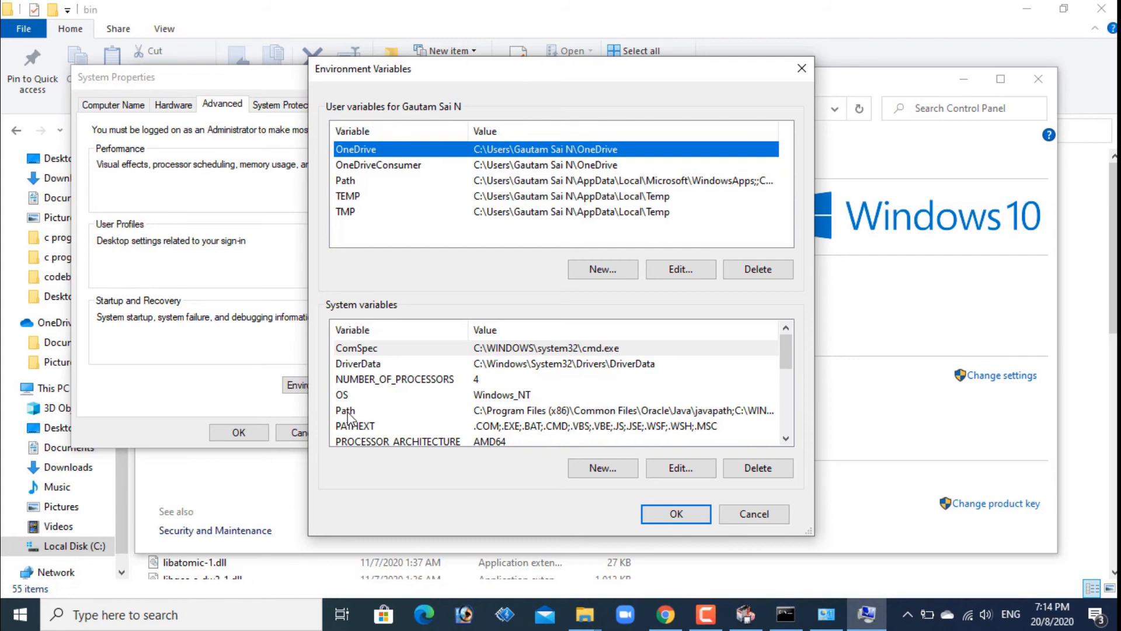
Add C:\MinGW\bin as a new entry to the system Path variable, save the changes and close the system settings
left_click(528, 411)
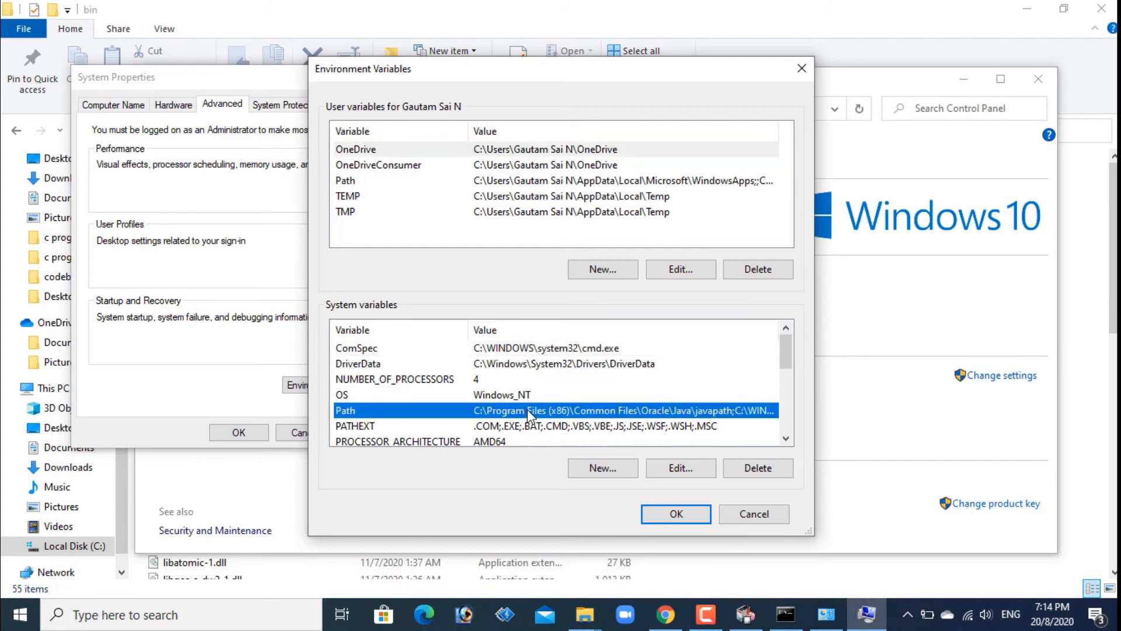
left_click(676, 469)
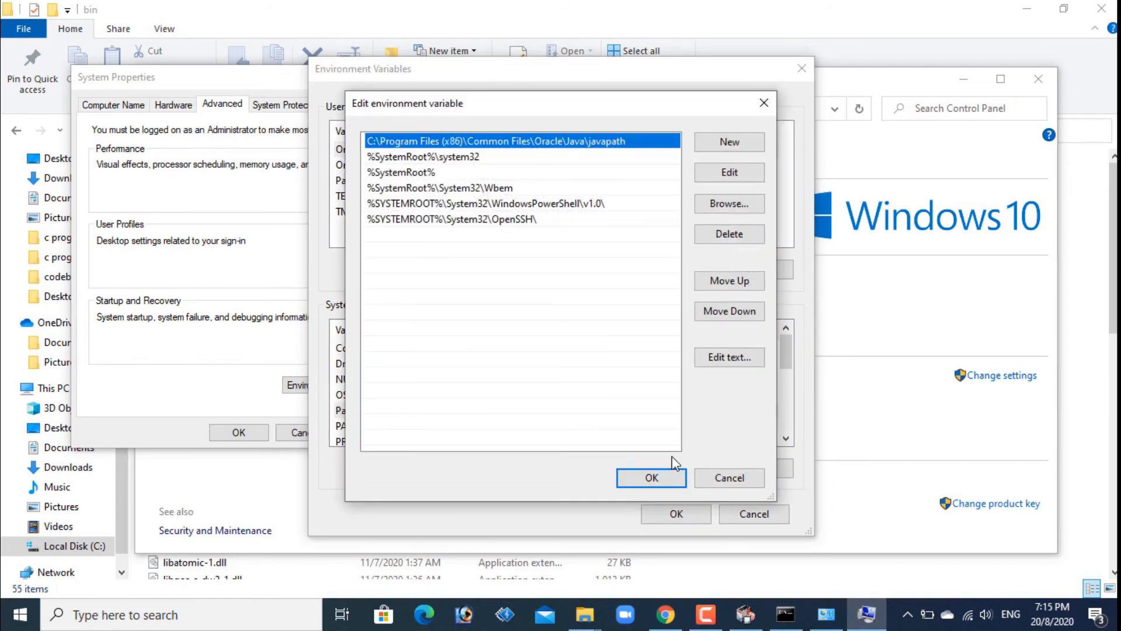
left_click(728, 143)
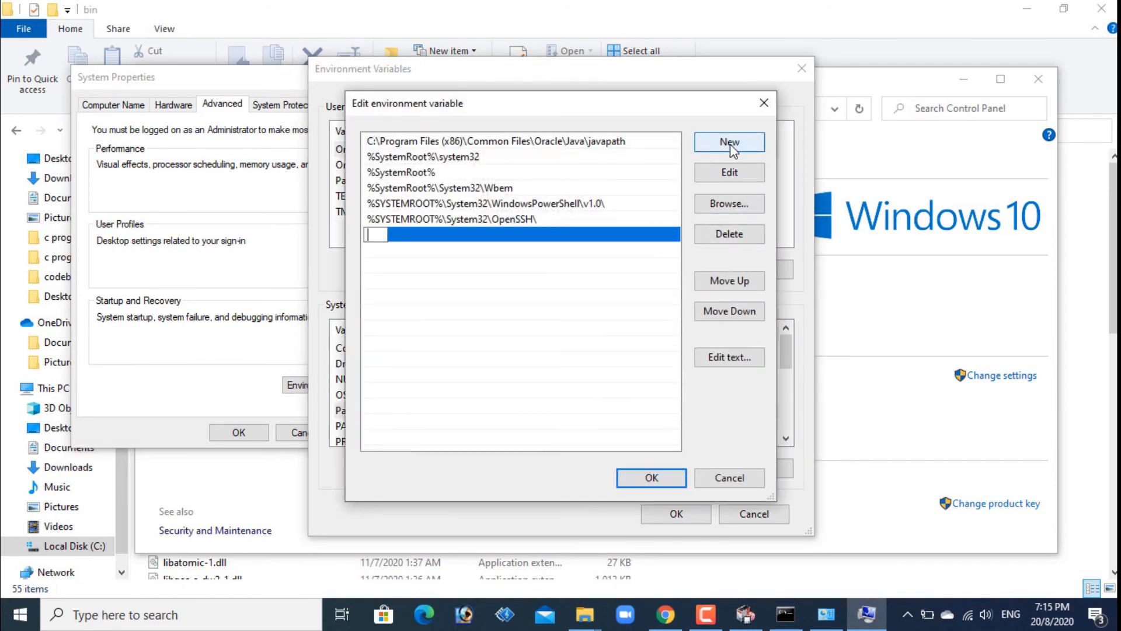
right_click(383, 235)
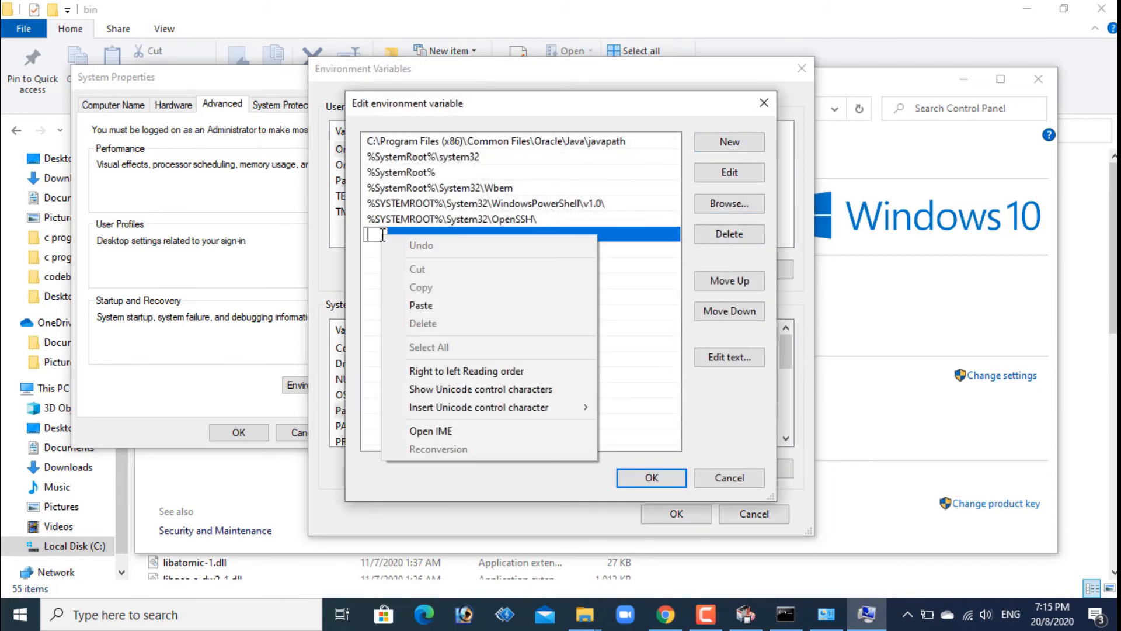
left_click(423, 306)
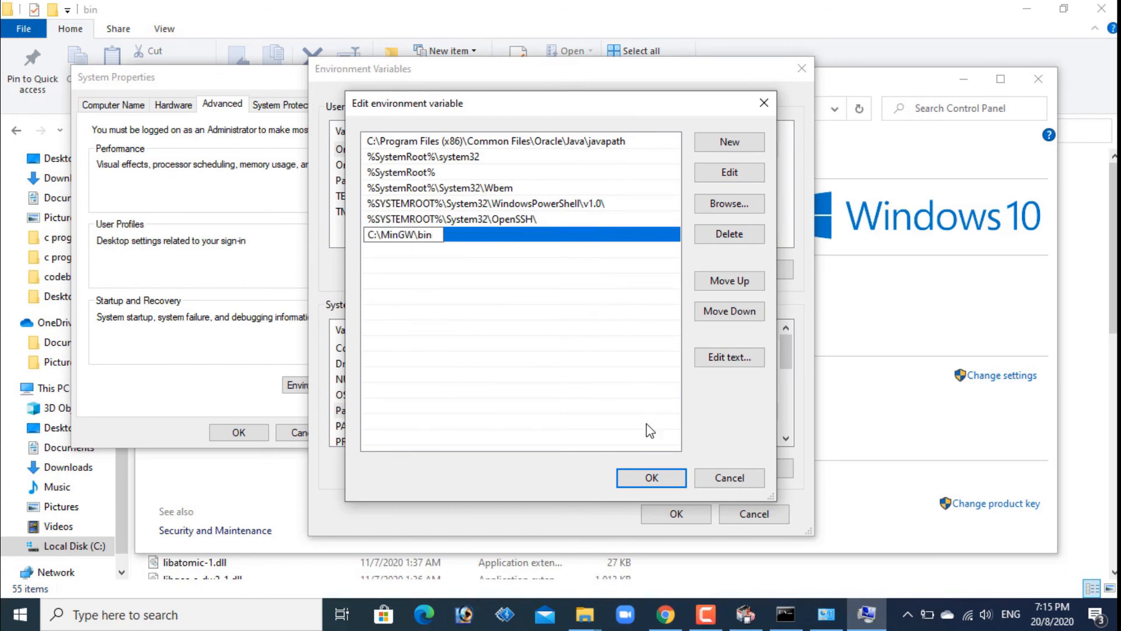
left_click(653, 480)
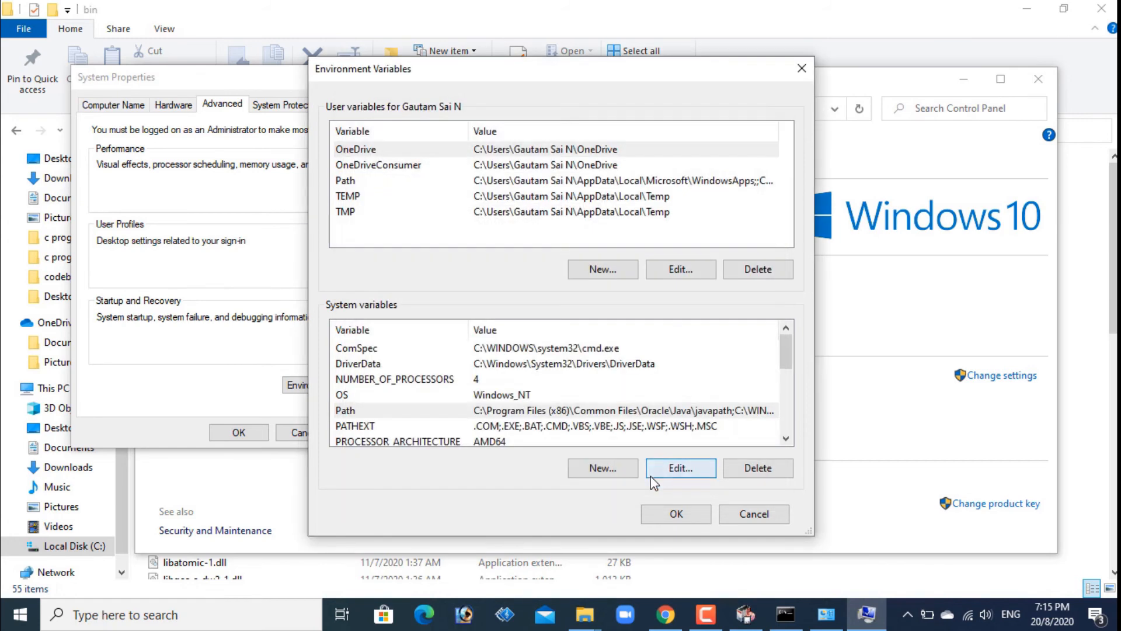
left_click(674, 514)
left_click(240, 432)
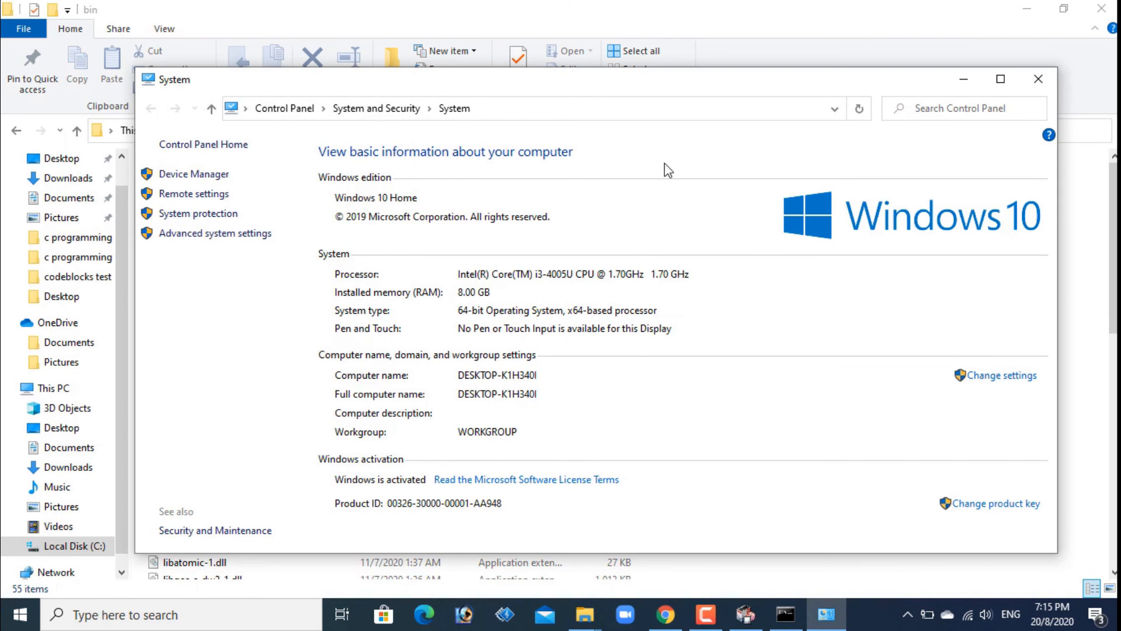
left_click(1039, 82)
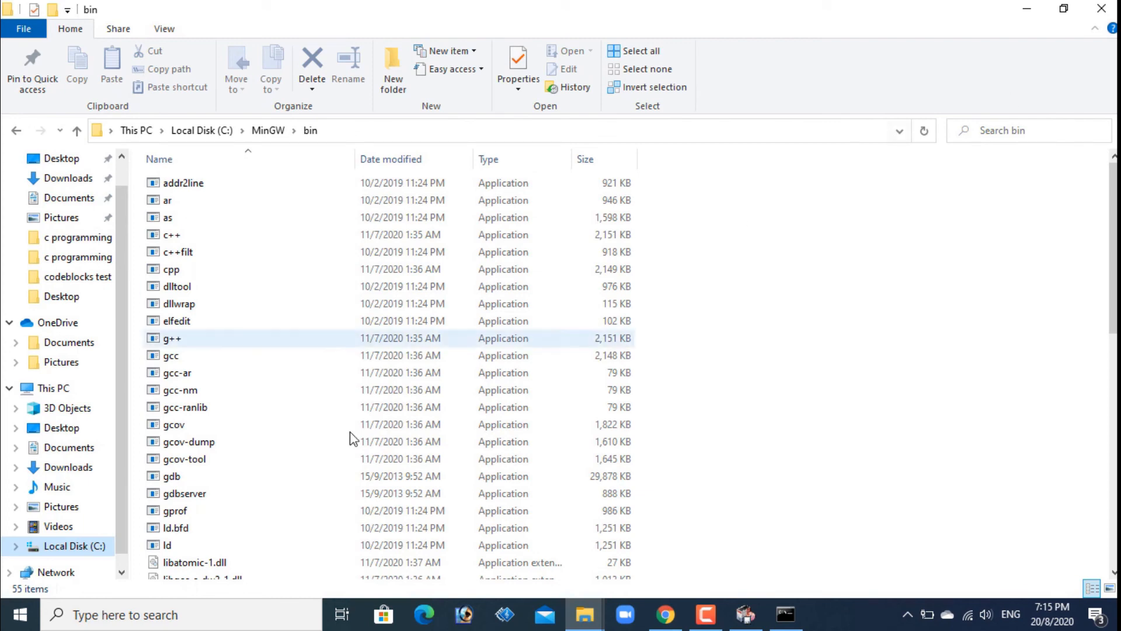
Start a new Command Prompt session and run gcc again to test the updated Path
left_click(74, 616)
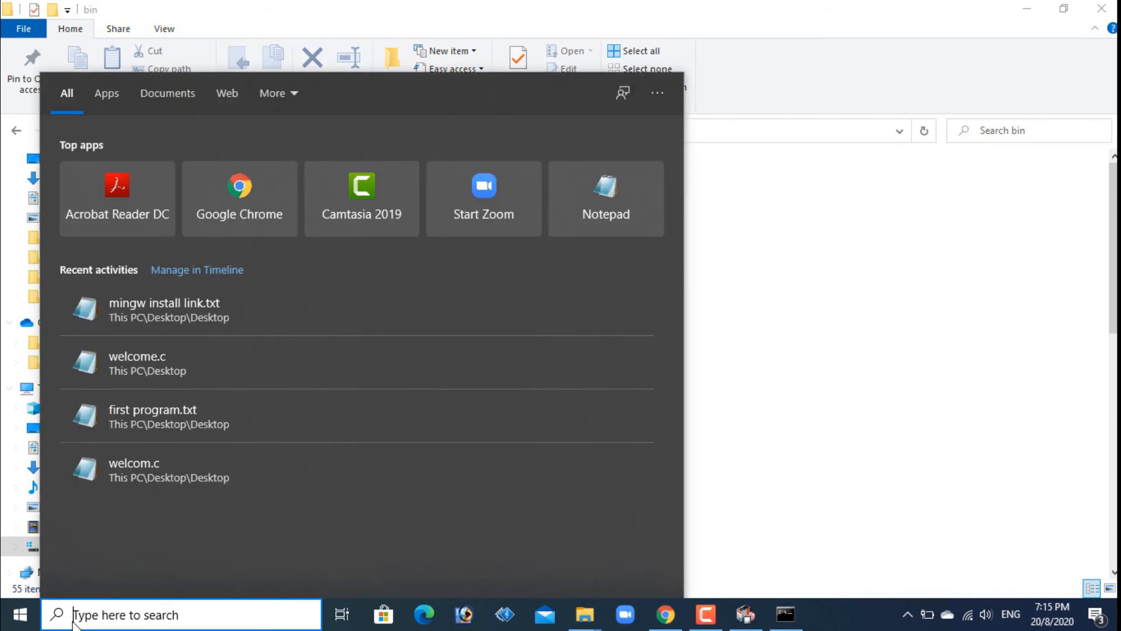
type("cmd")
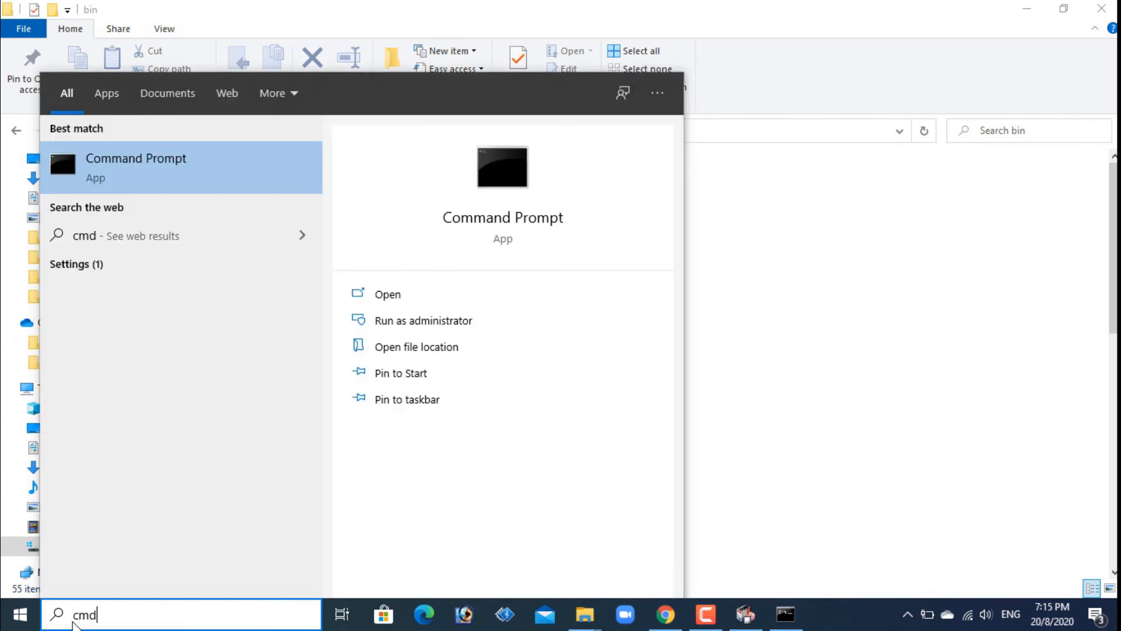
key("Return")
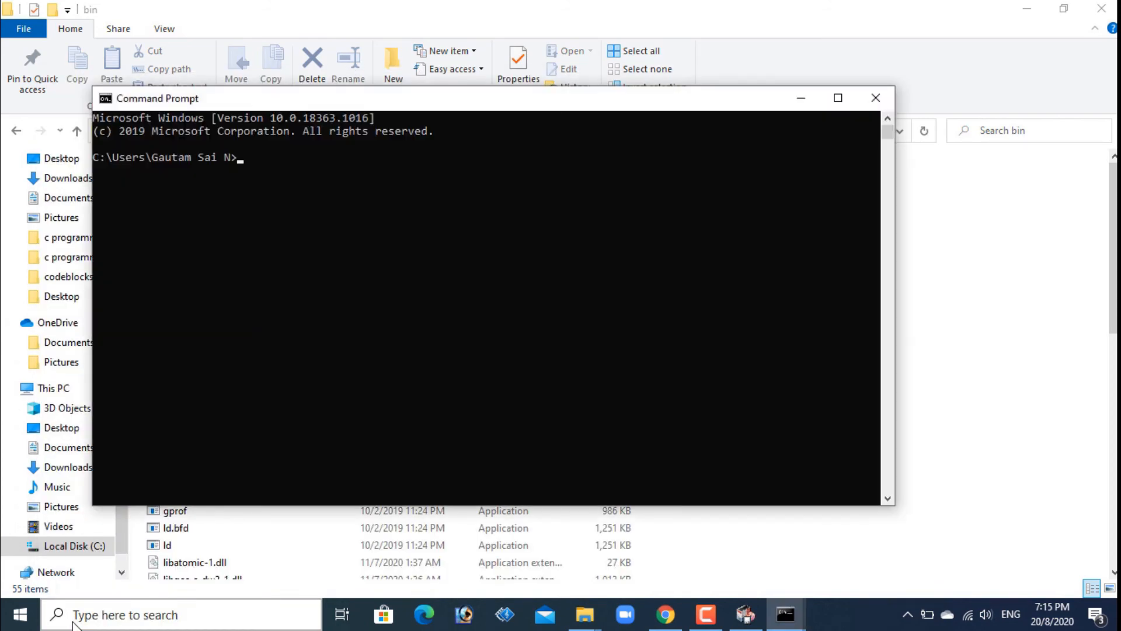
type("gcc")
key("Return")
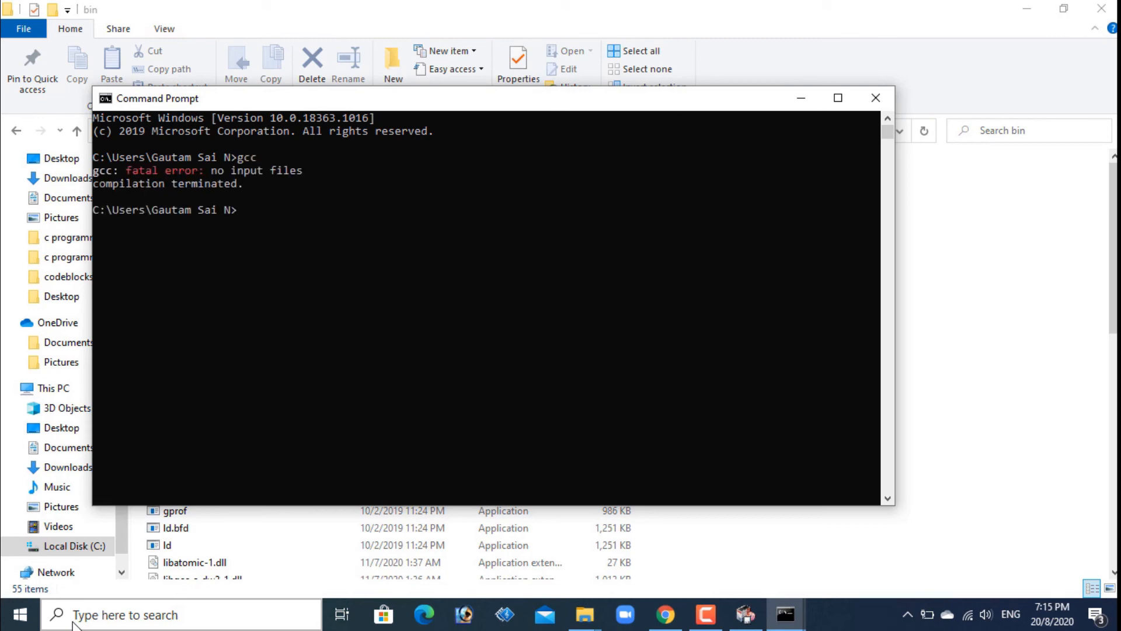